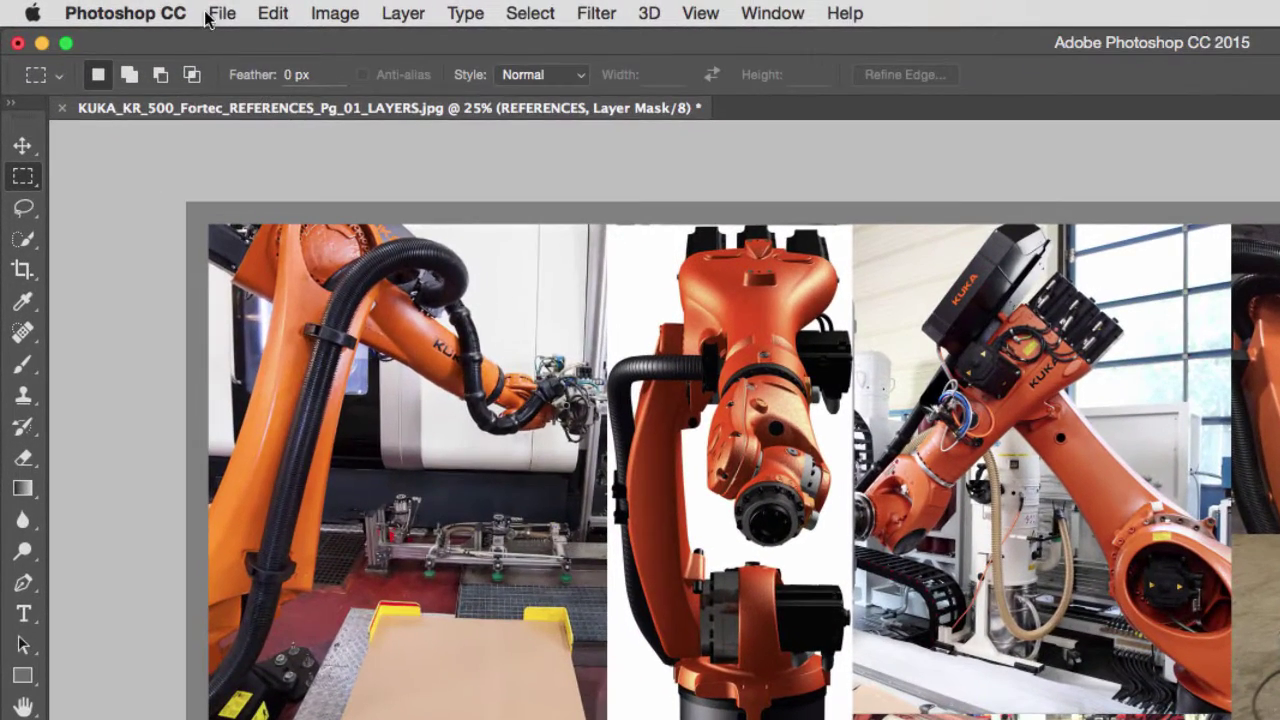
- Bring up the legacy Save for Web export from the File menu and scroll through it
{"action": "left_click", "coordinate": [122, 8]}
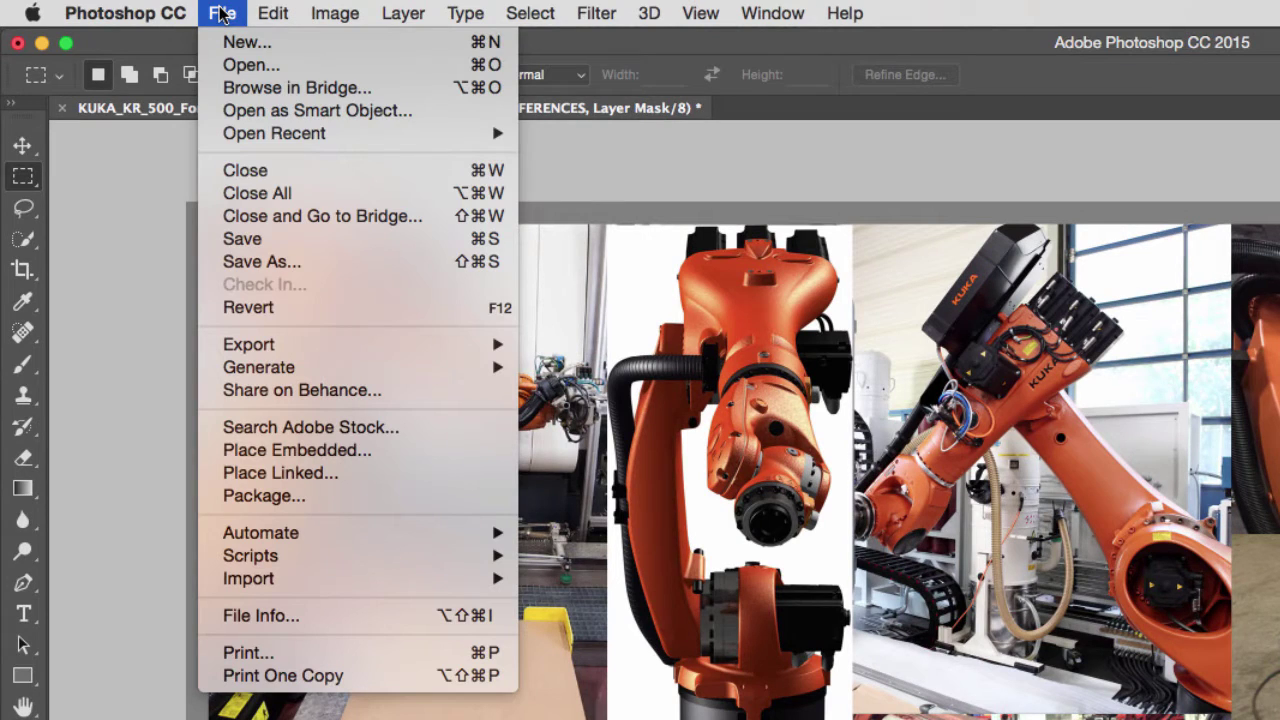
{"action": "mouse_move", "coordinate": [333, 346]}
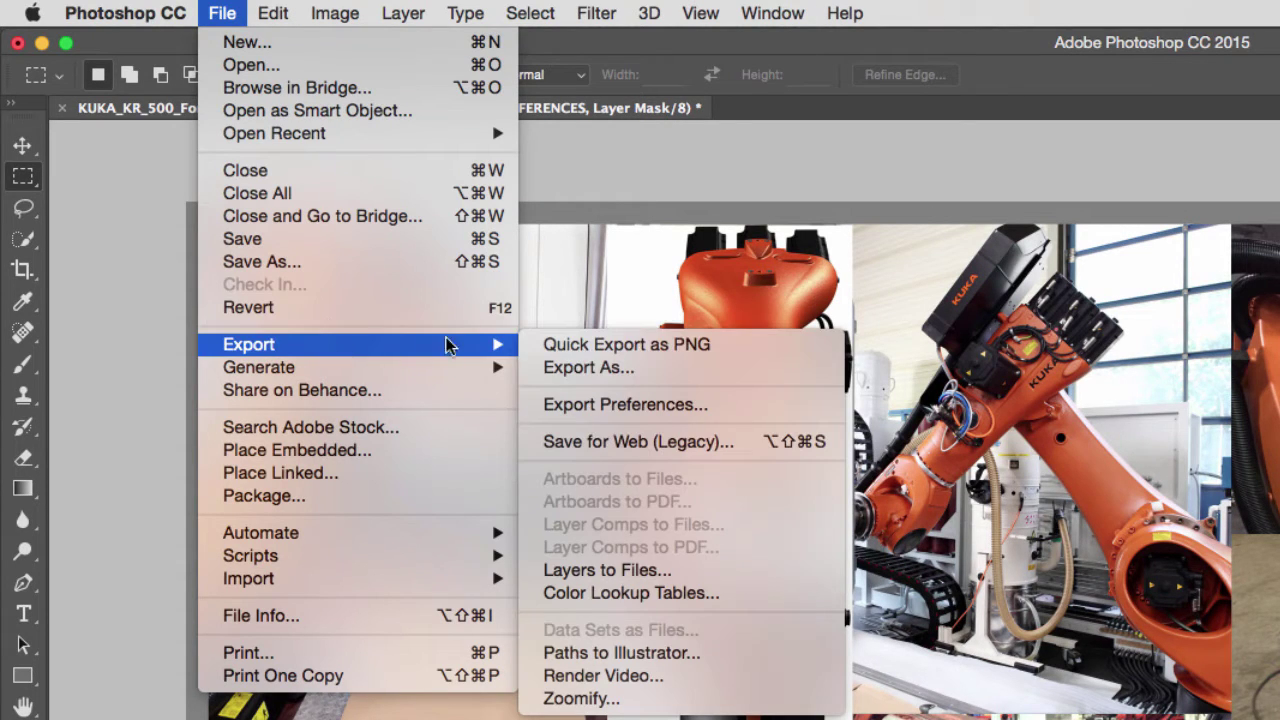
{"action": "left_click", "coordinate": [710, 449]}
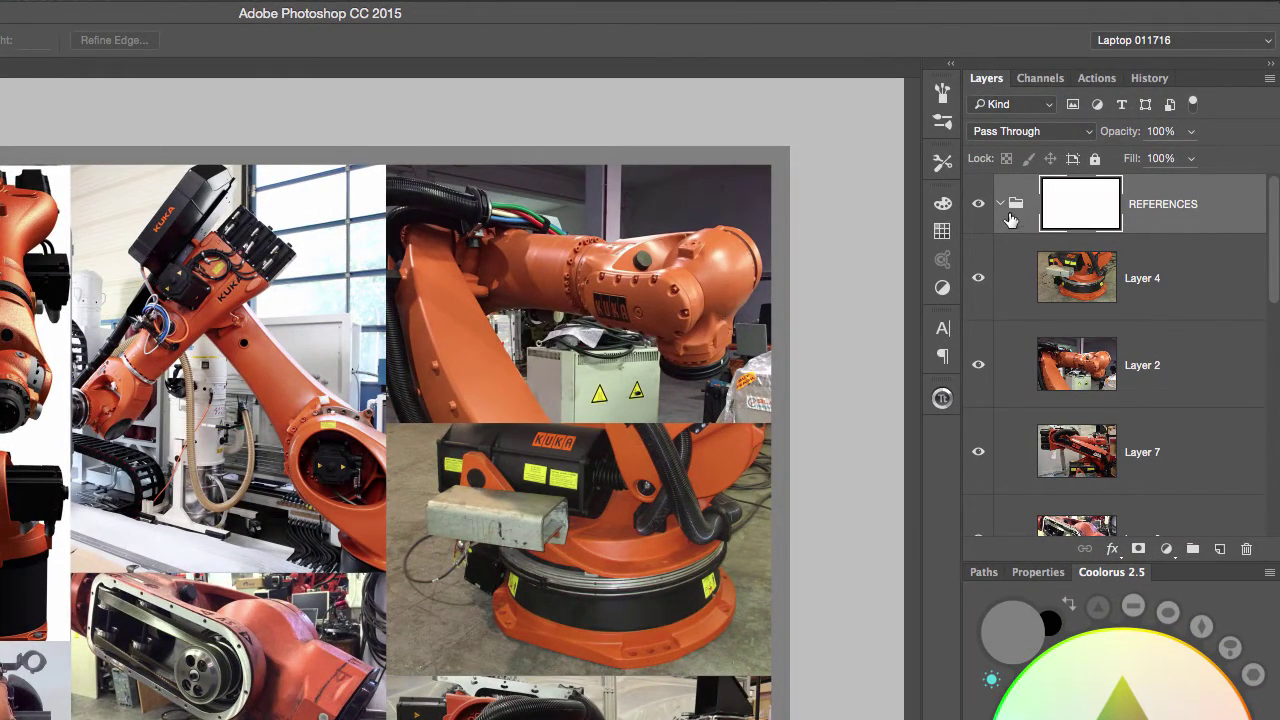
{"action": "scroll", "coordinate": [1245, 370], "scroll_direction": "down", "scroll_amount": 10}
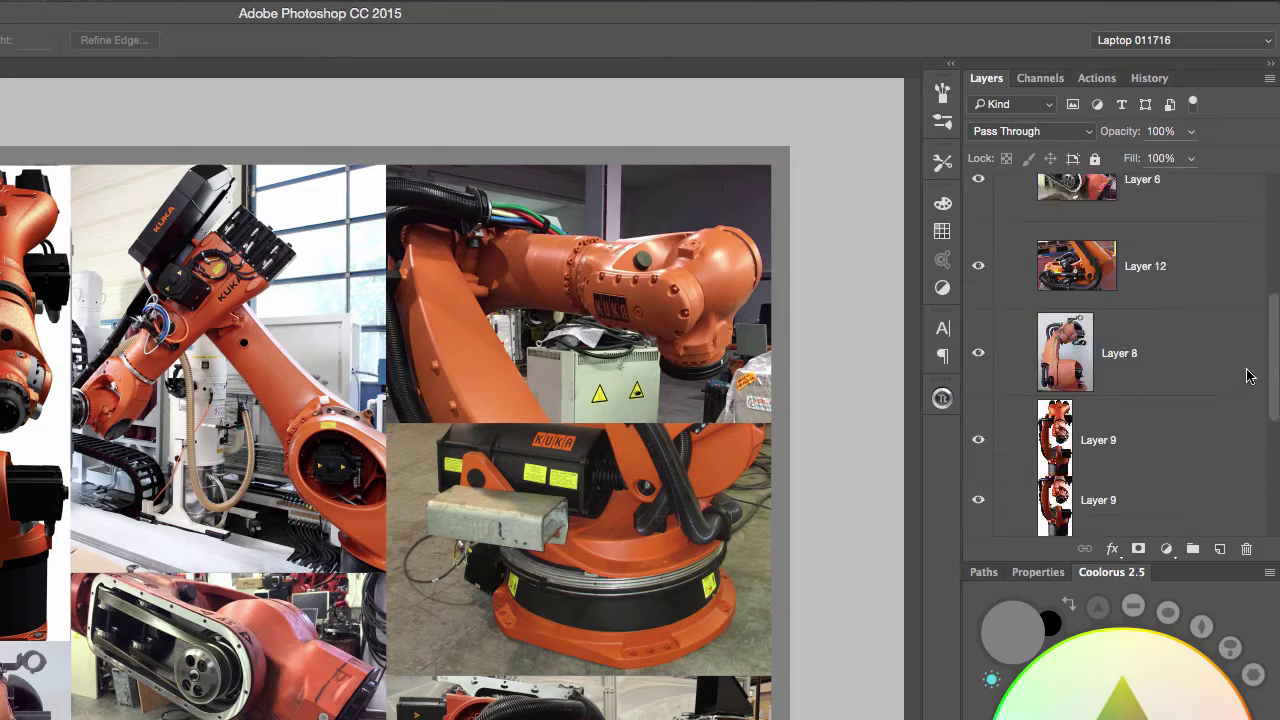
{"action": "scroll", "coordinate": [1242, 469], "scroll_direction": "down", "scroll_amount": 3}
{"action": "scroll", "coordinate": [1256, 300], "scroll_direction": "up", "scroll_amount": 10}
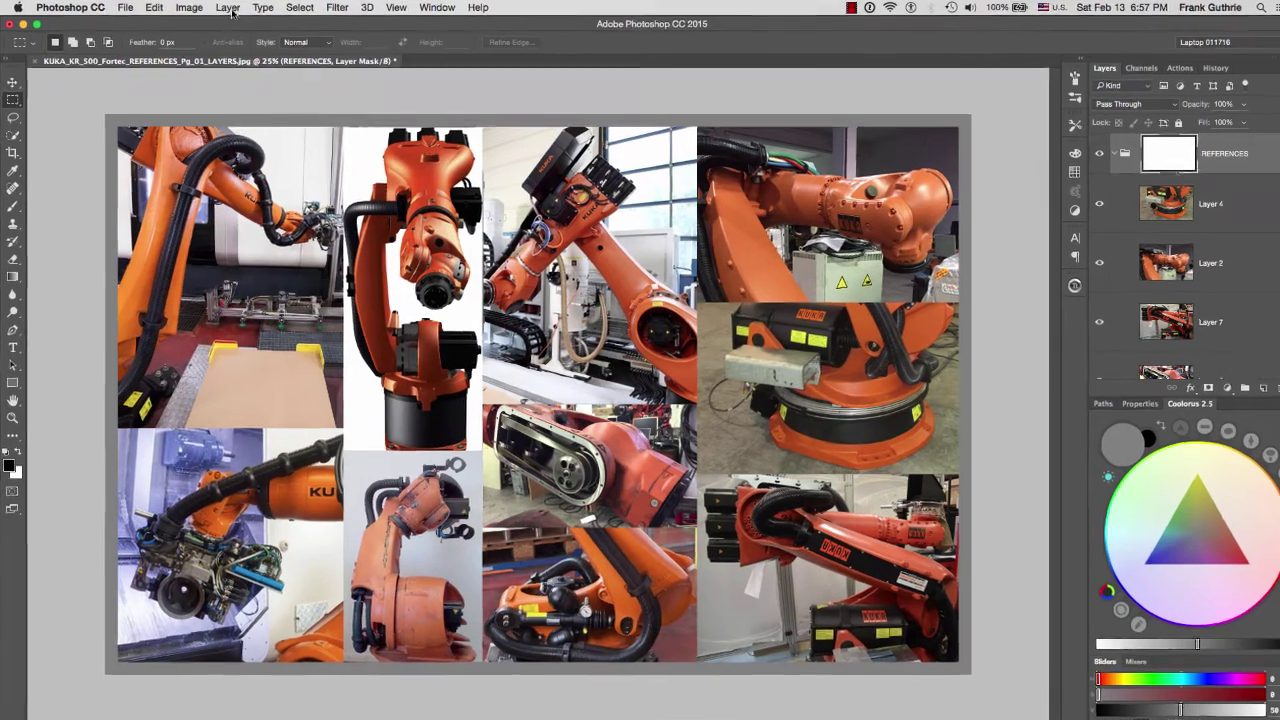
- Merge all the collage photos into one Background layer using the Layers panel menu's Flatten Image
{"action": "left_click", "coordinate": [224, 7]}
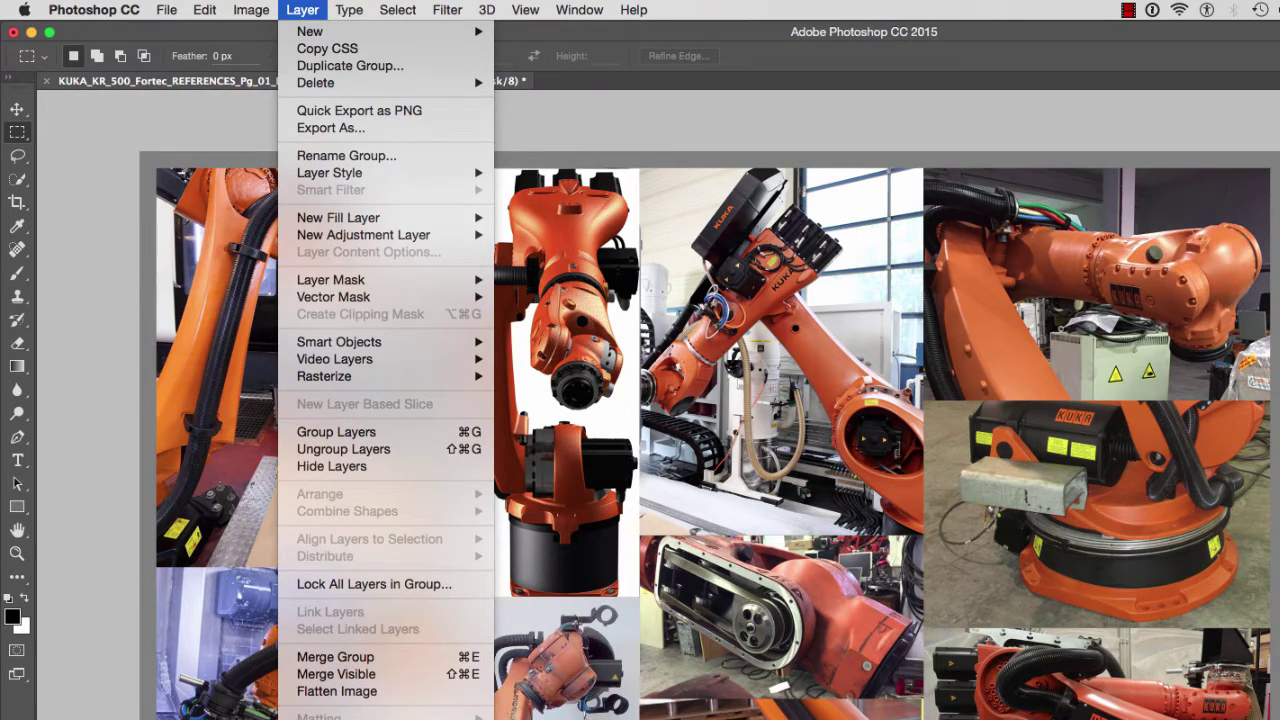
{"action": "key", "text": "Escape"}
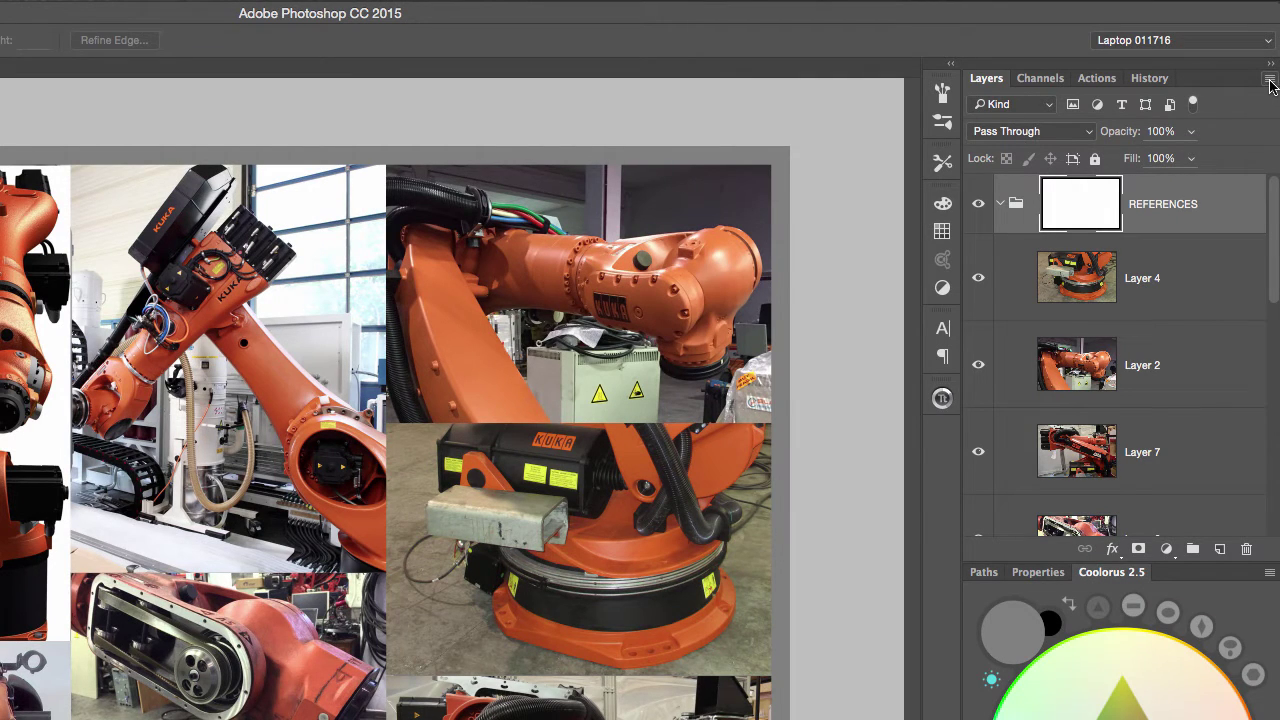
{"action": "left_click", "coordinate": [1270, 80]}
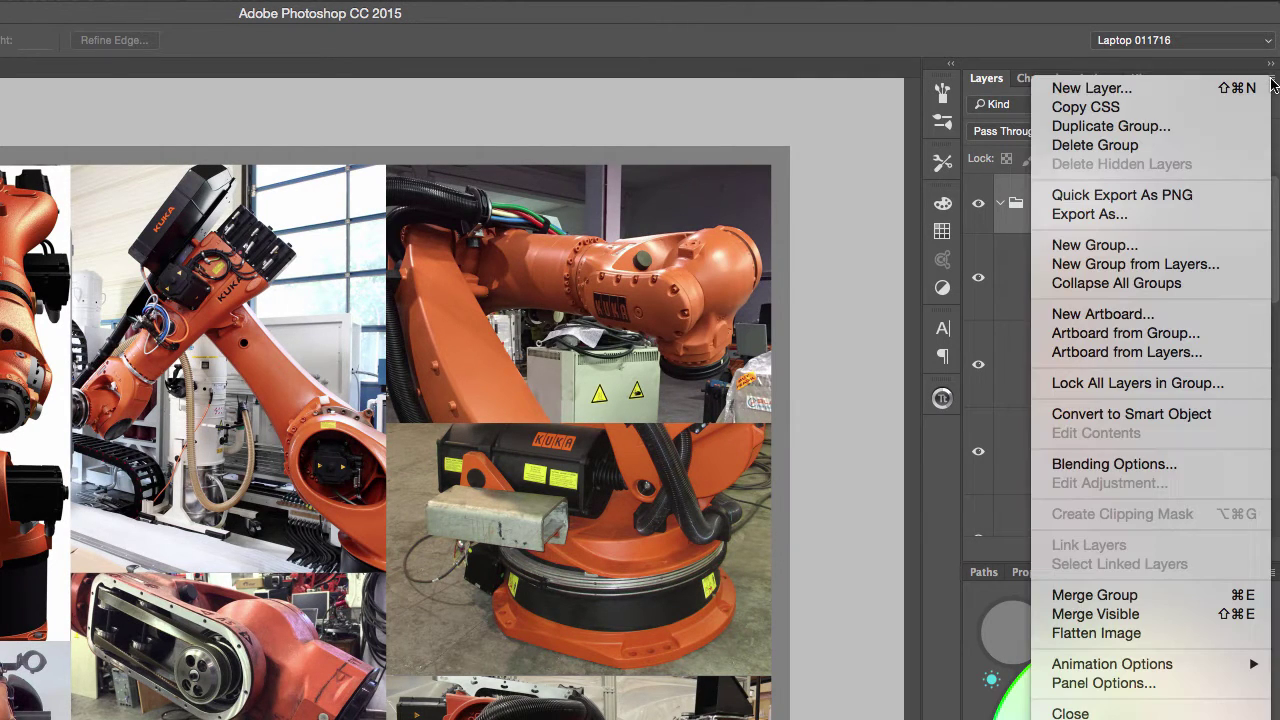
{"action": "left_click", "coordinate": [1118, 640]}
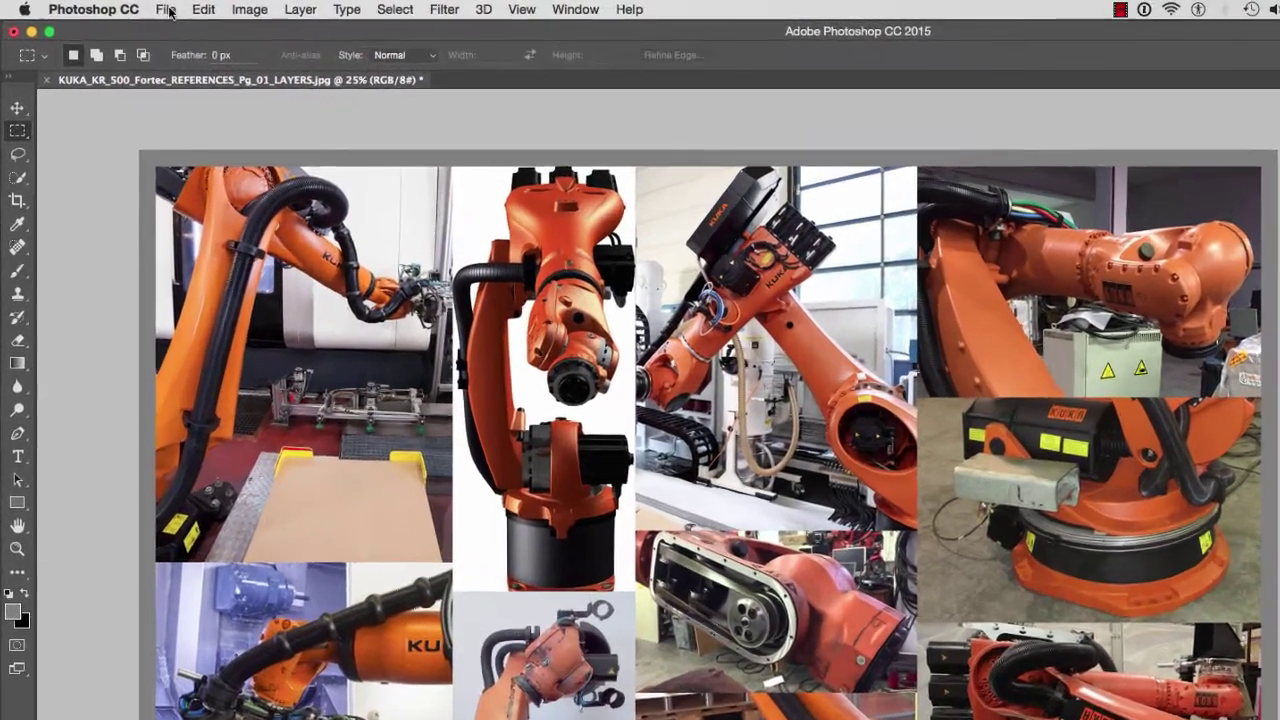
- Open File > Export > Save for Web (Legacy), previewing the flattened collage as a quality-80 JPEG
{"action": "left_click", "coordinate": [123, 7]}
{"action": "mouse_move", "coordinate": [237, 294]}
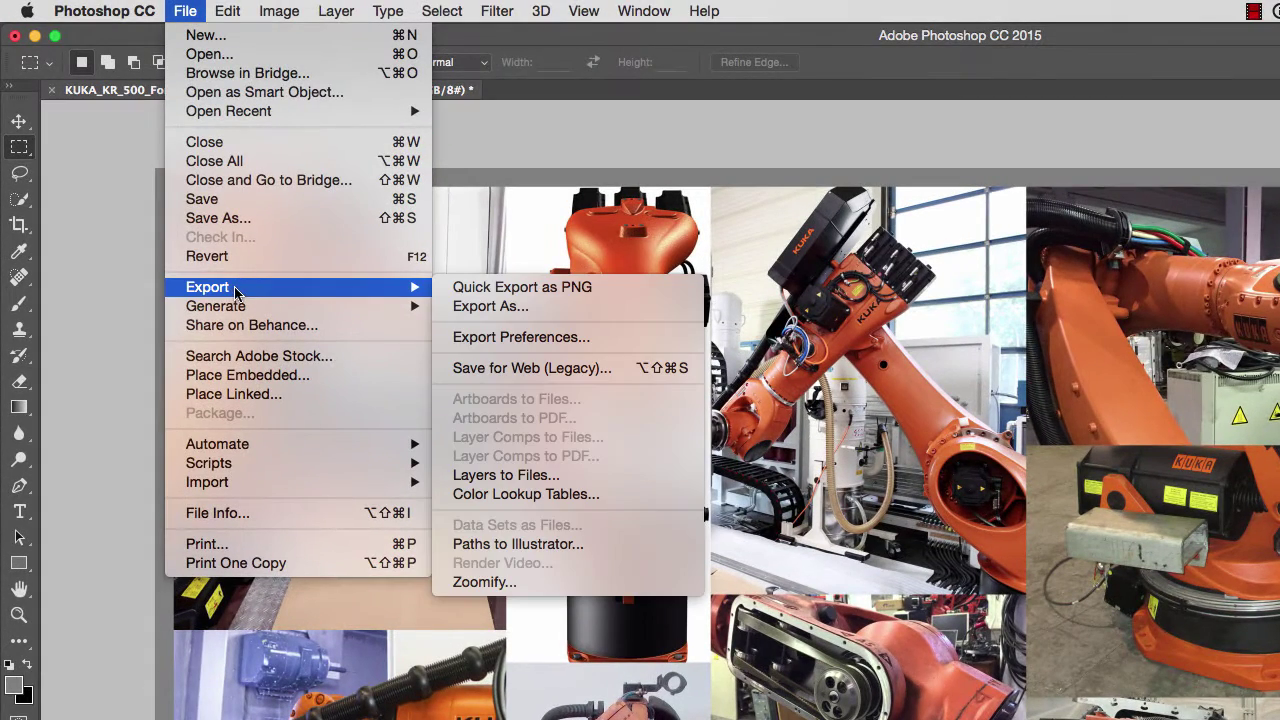
{"action": "left_click", "coordinate": [611, 371]}
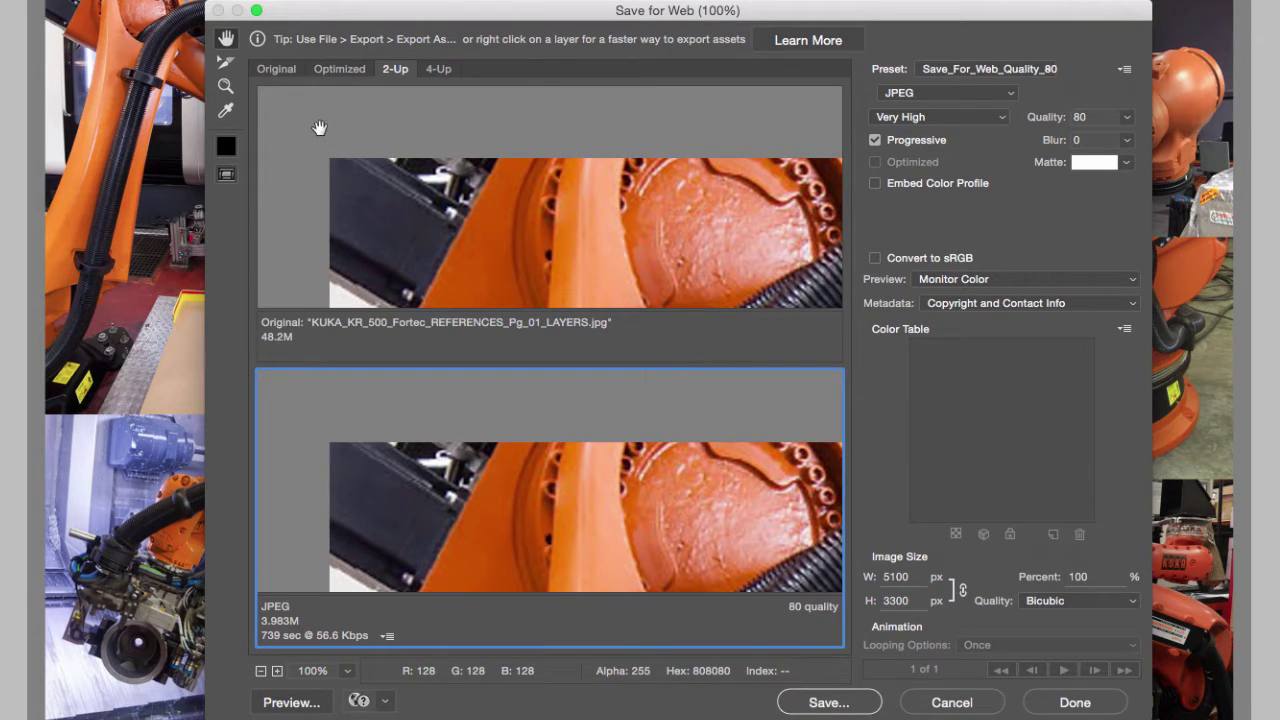
{"action": "left_click", "coordinate": [277, 69]}
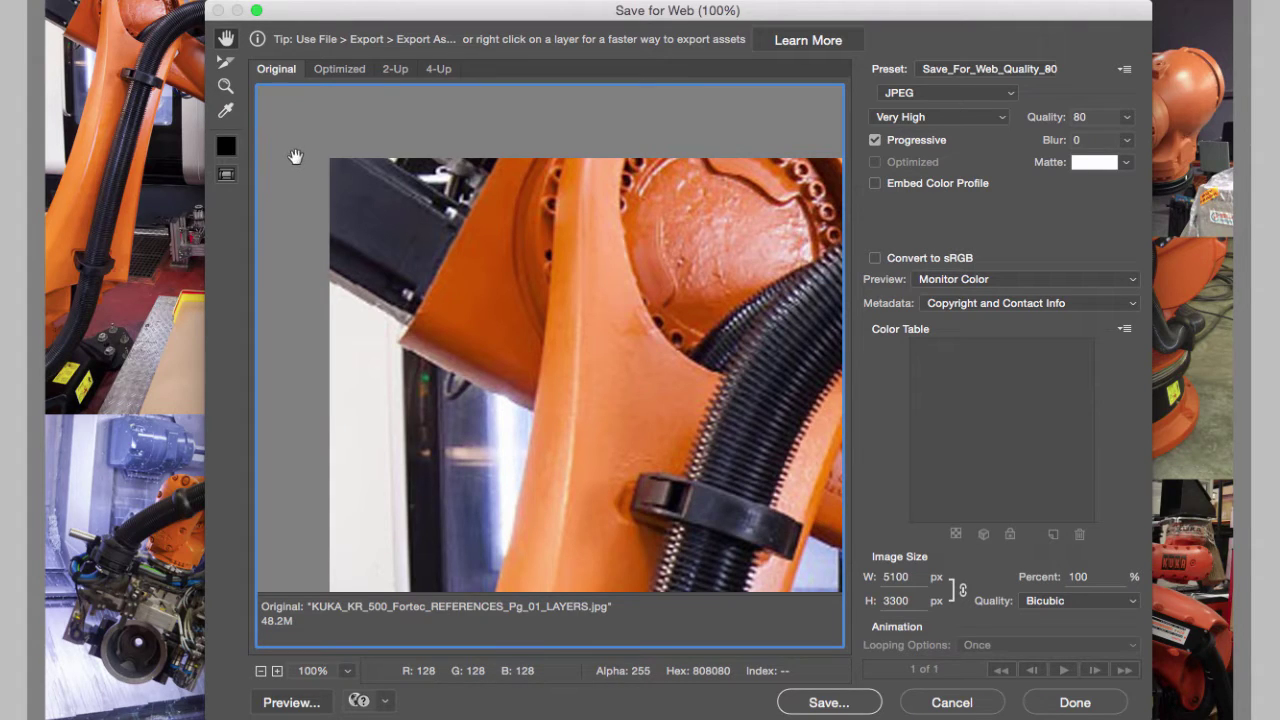
{"action": "left_click", "coordinate": [337, 70]}
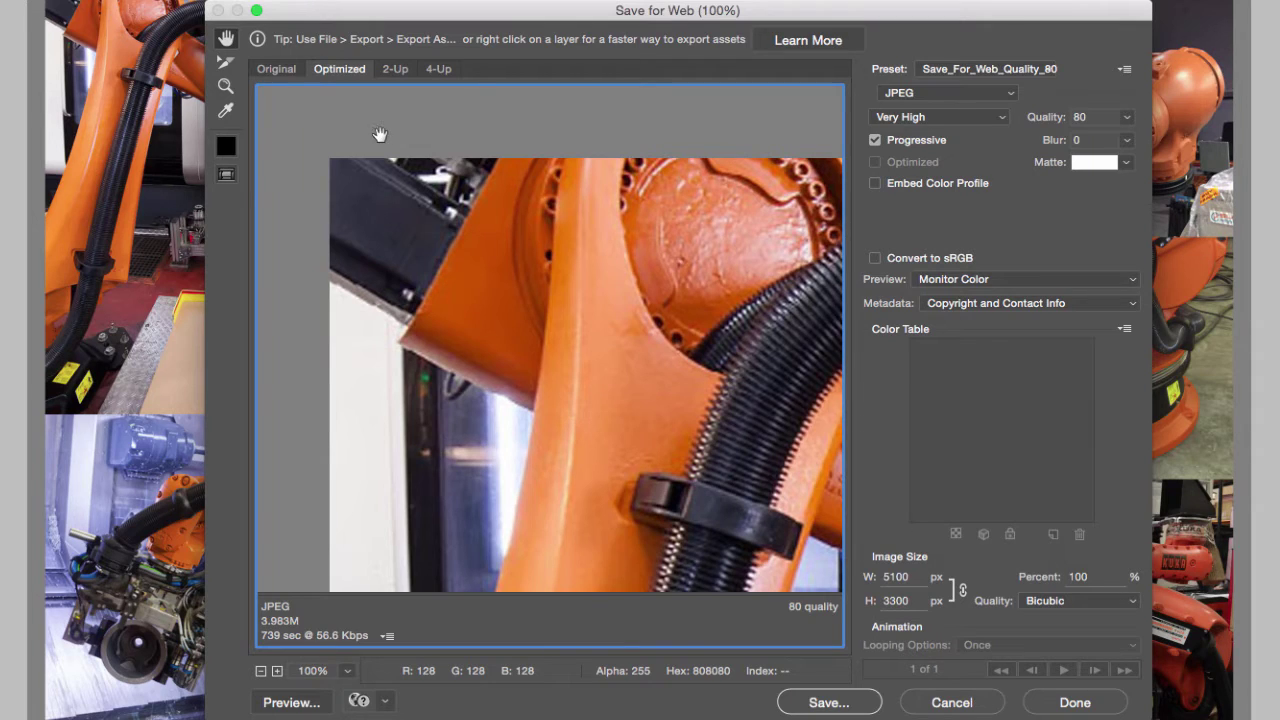
{"action": "left_click", "coordinate": [276, 68]}
{"action": "left_click", "coordinate": [340, 69]}
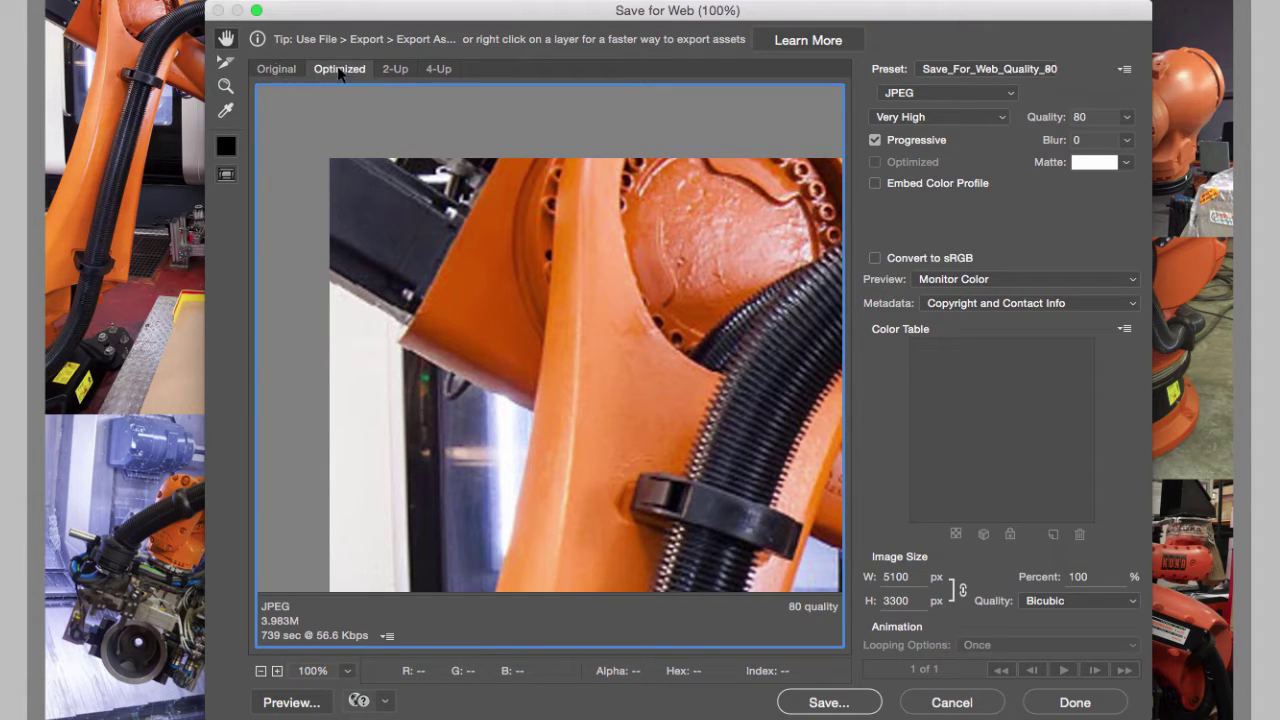
{"action": "left_click", "coordinate": [395, 69]}
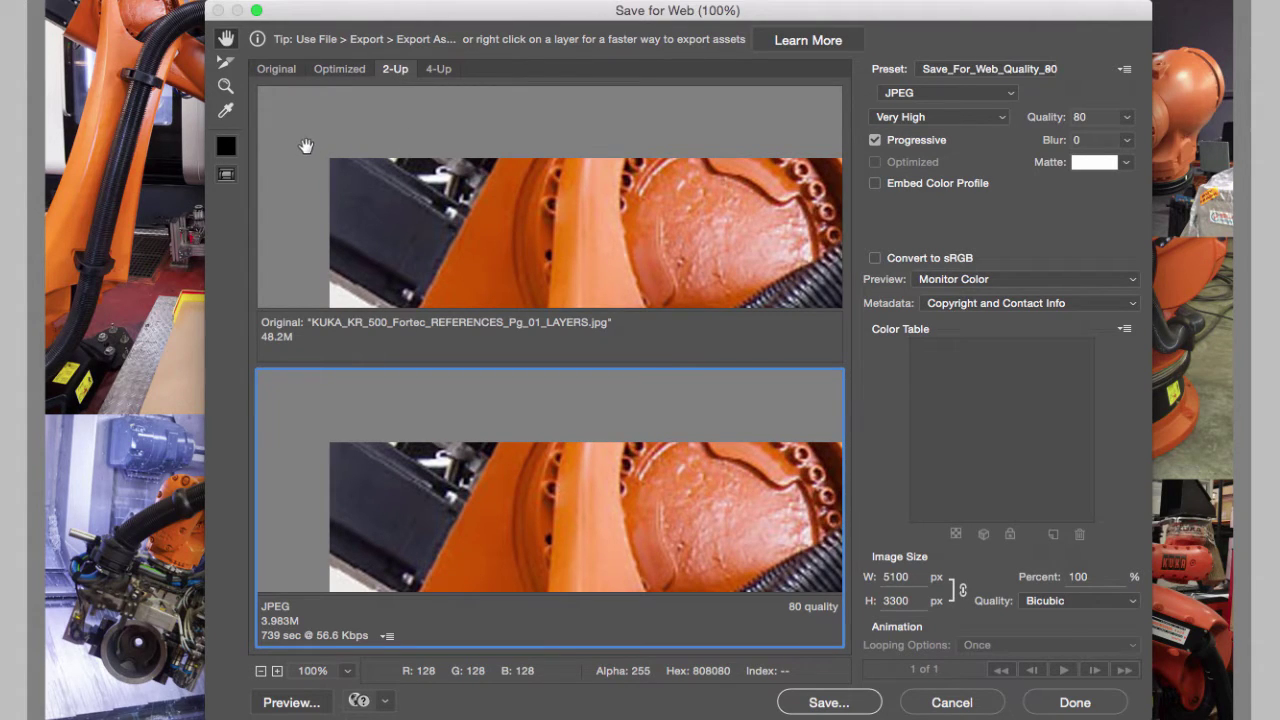
- Zoom both previews to 200% and pan to the left edge, orange robot disc and black hose
{"action": "left_click", "coordinate": [528, 152]}
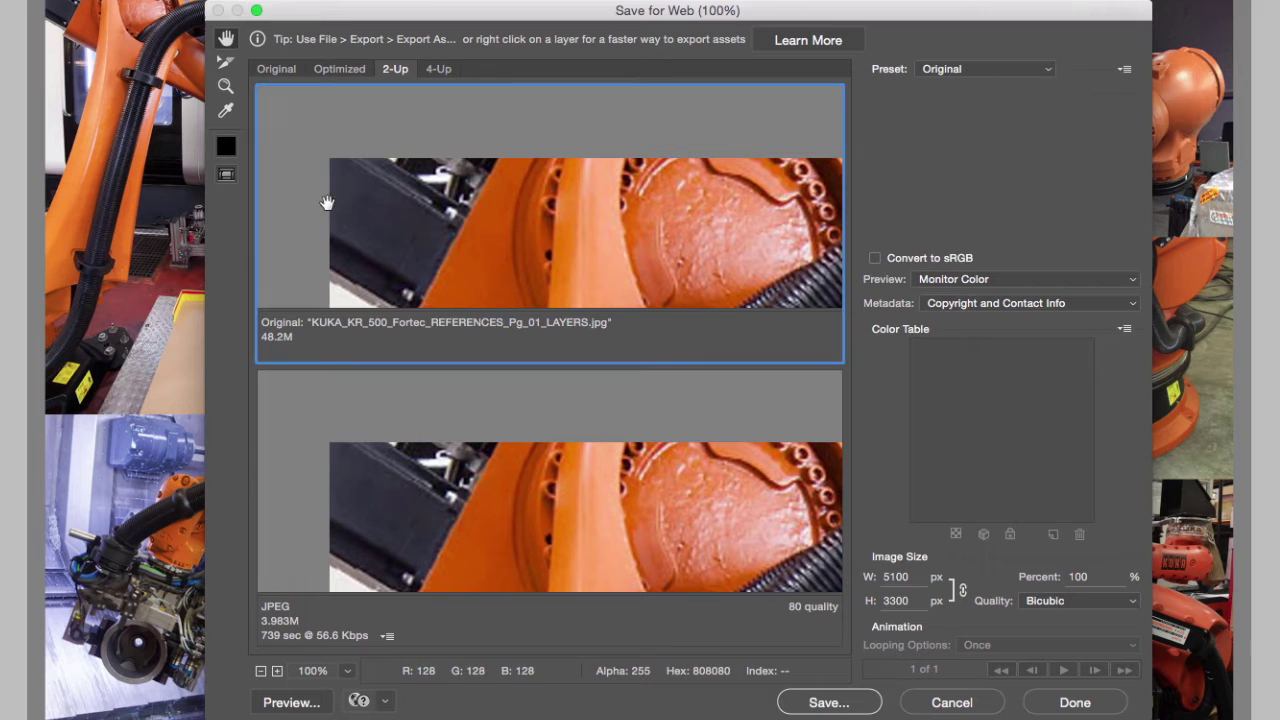
{"action": "left_click", "coordinate": [307, 444]}
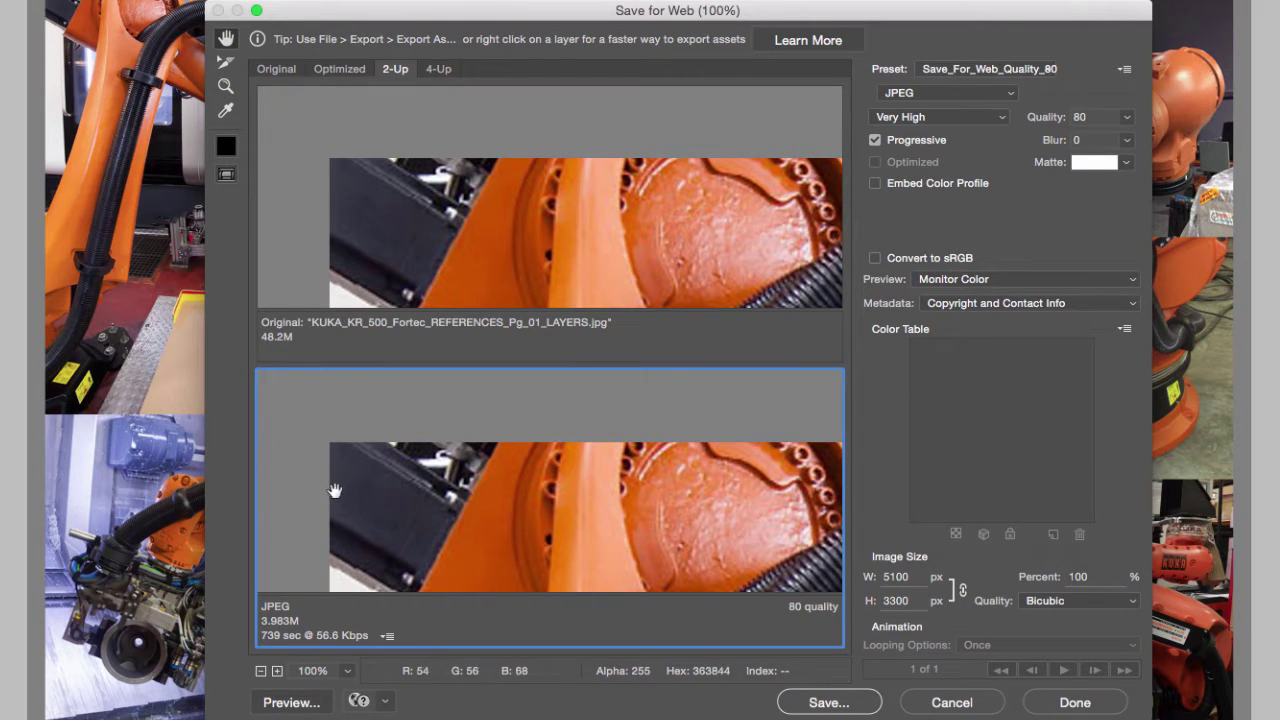
{"action": "left_click", "coordinate": [277, 671]}
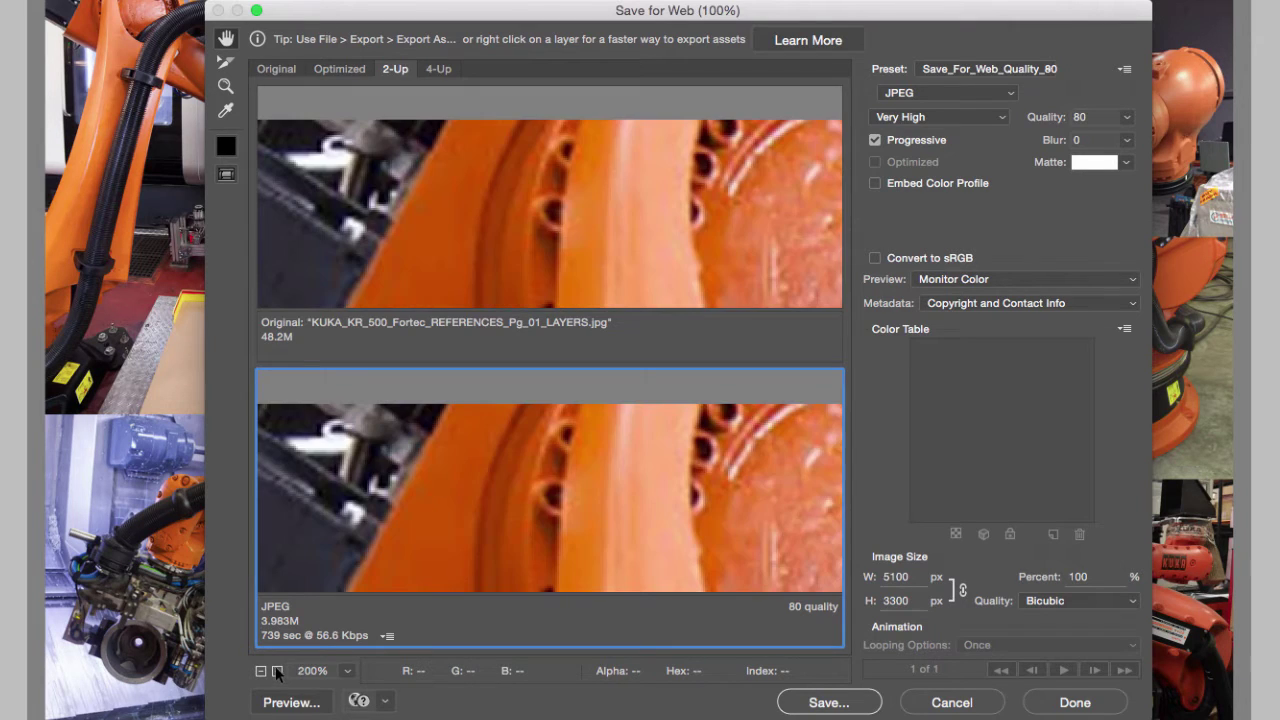
{"action": "left_click_drag", "start_coordinate": [400, 482], "coordinate": [658, 463]}
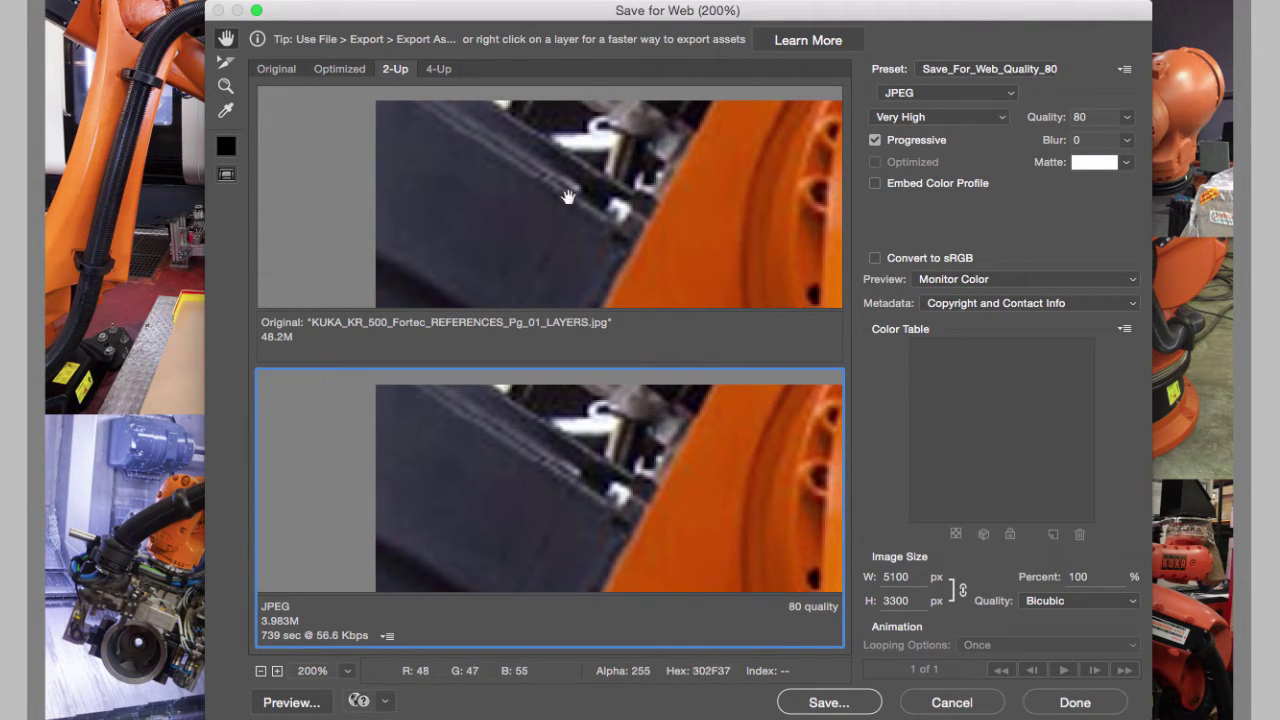
{"action": "left_click_drag", "start_coordinate": [786, 449], "coordinate": [681, 417]}
{"action": "left_click_drag", "start_coordinate": [554, 163], "coordinate": [408, 166]}
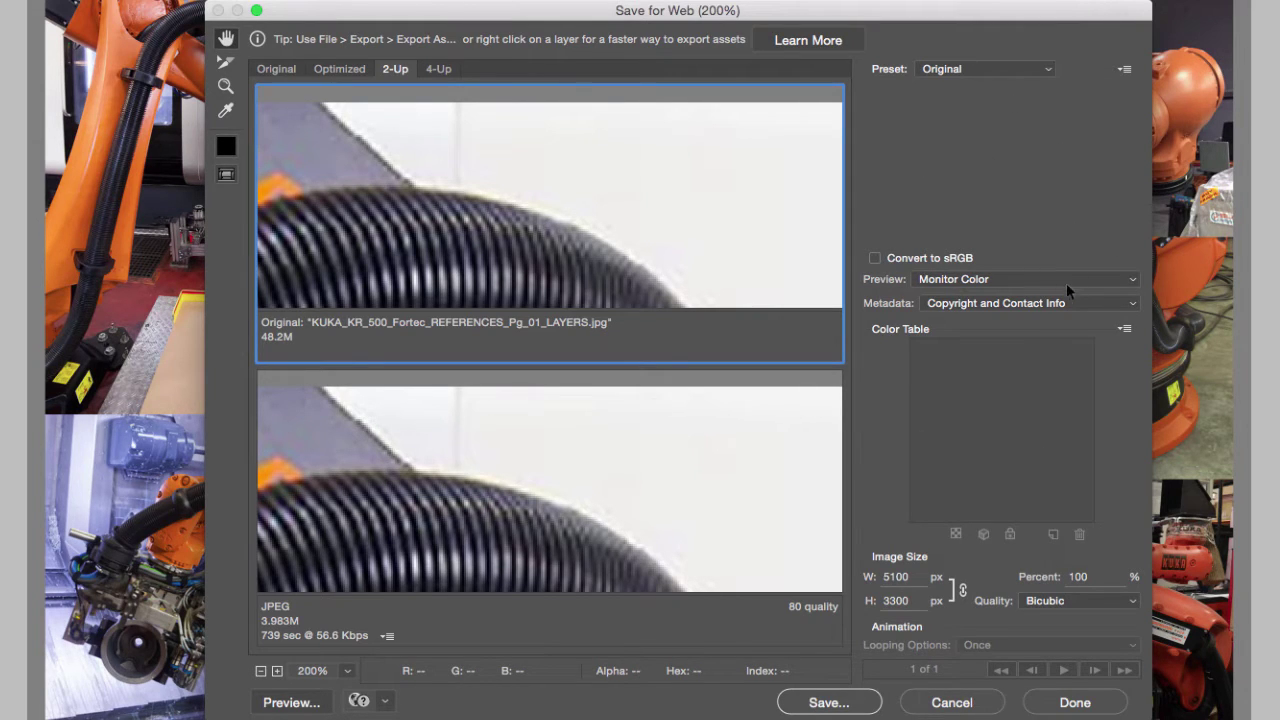
- Keep JPEG format and switch compression quality to High (60), shrinking the preview to 2.431M
{"action": "left_click", "coordinate": [560, 450]}
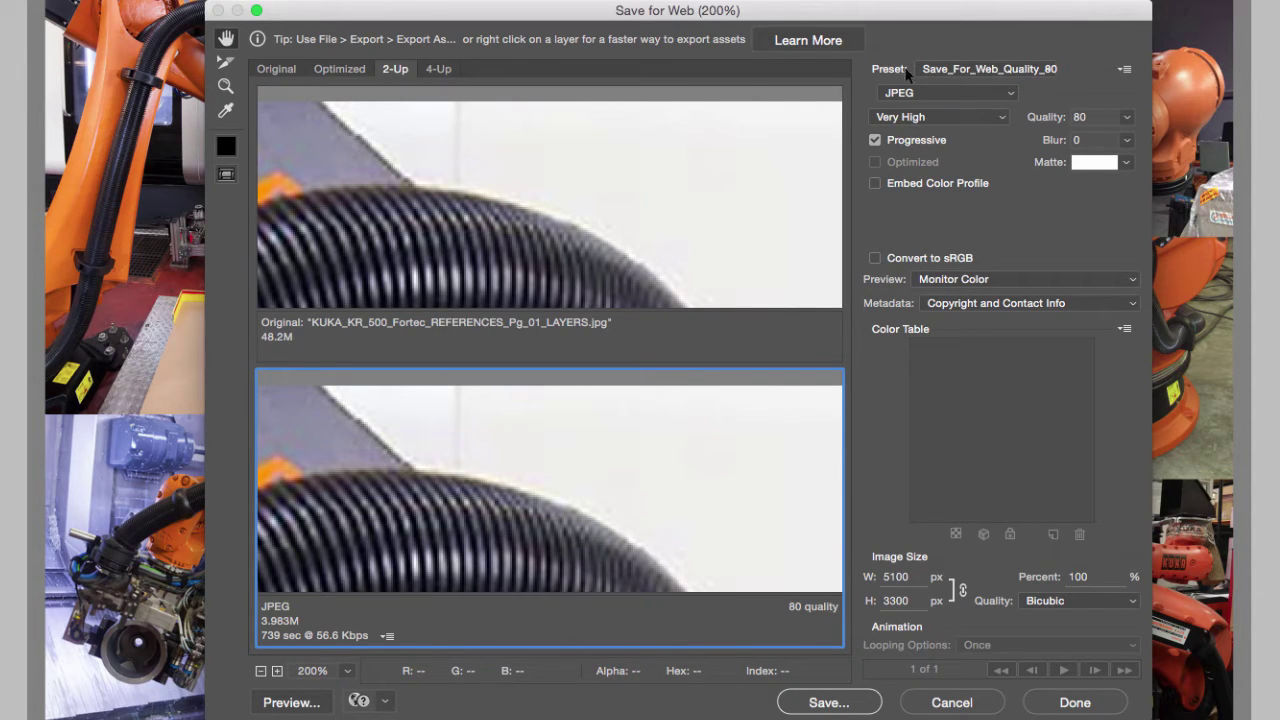
{"action": "left_click", "coordinate": [1000, 92]}
{"action": "left_click", "coordinate": [990, 90]}
{"action": "left_click", "coordinate": [1000, 117]}
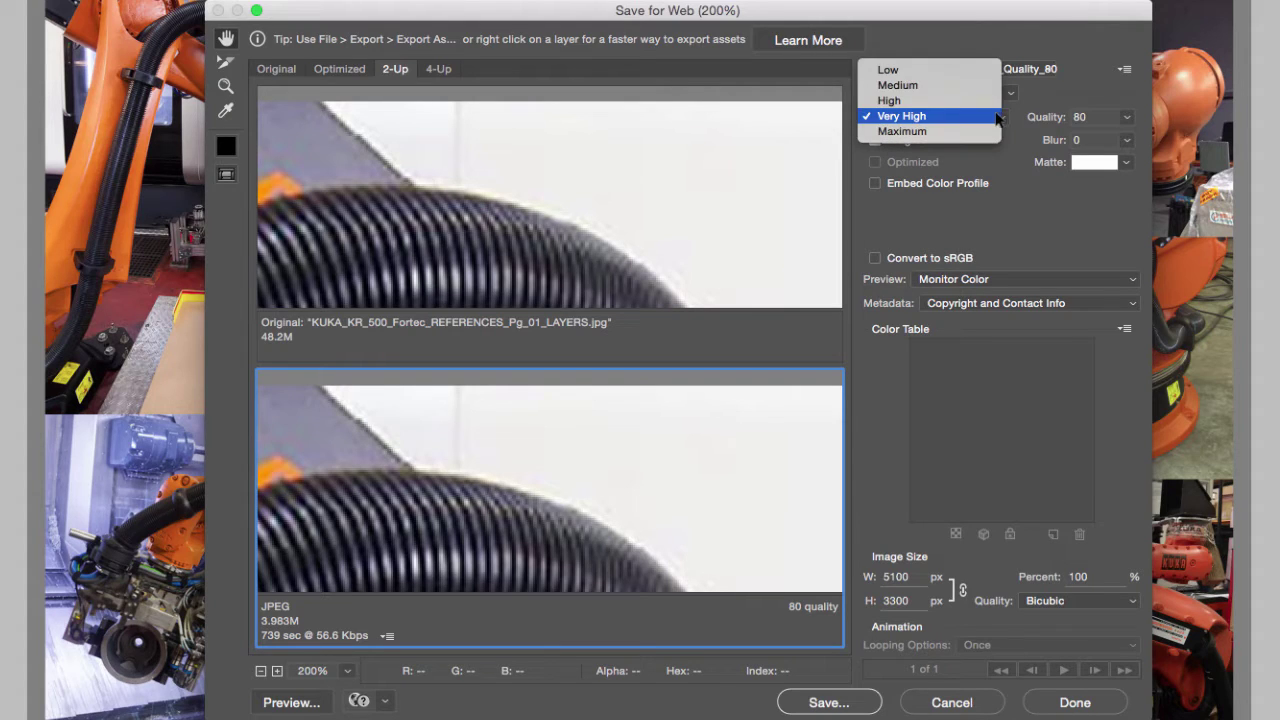
{"action": "left_click", "coordinate": [924, 101]}
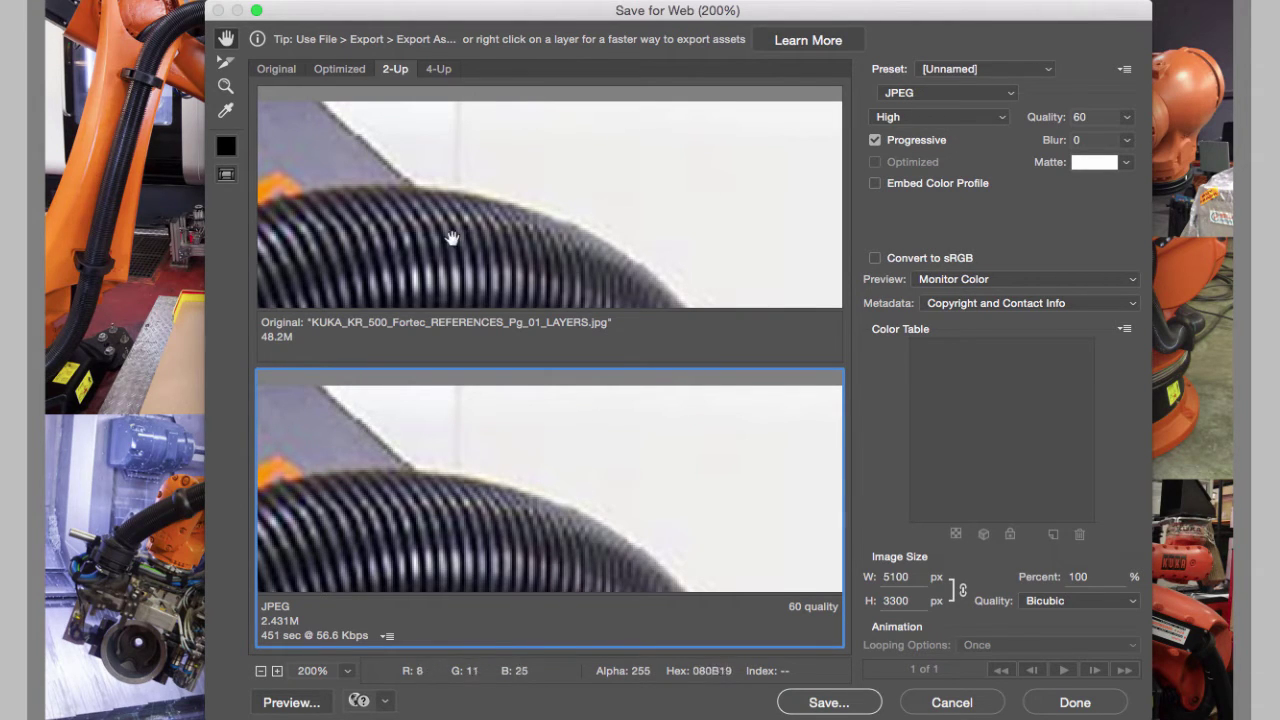
{"action": "left_click_drag", "start_coordinate": [452, 238], "coordinate": [806, 243]}
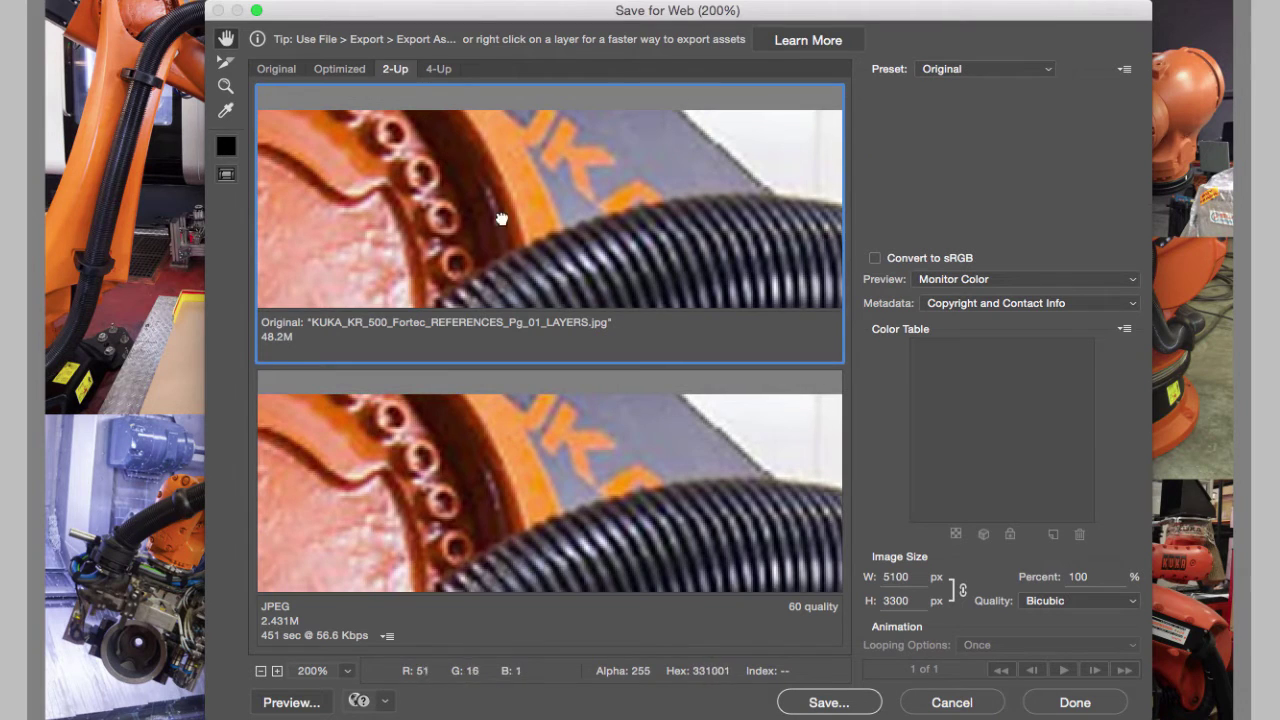
{"action": "left_click_drag", "start_coordinate": [500, 214], "coordinate": [640, 300]}
{"action": "left_click_drag", "start_coordinate": [800, 470], "coordinate": [692, 477]}
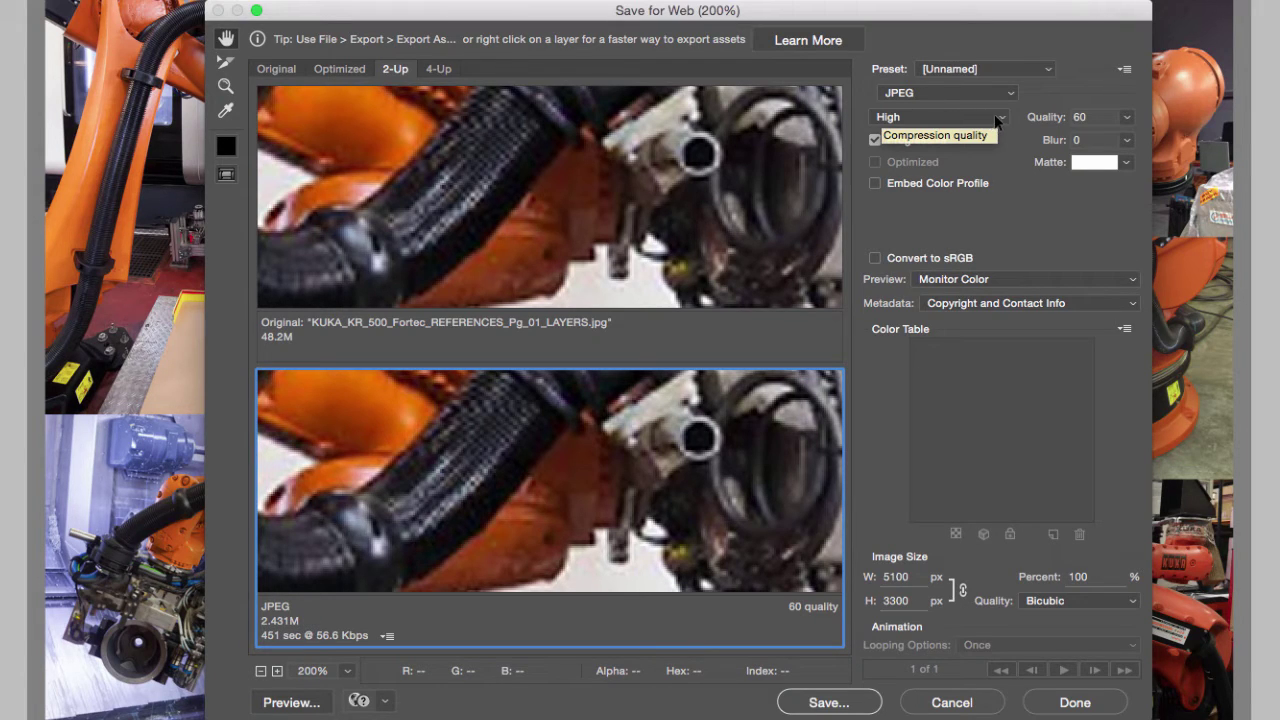
- Lower the JPEG quality to 30 and keep Medium compression quality
{"action": "left_click", "coordinate": [1130, 117]}
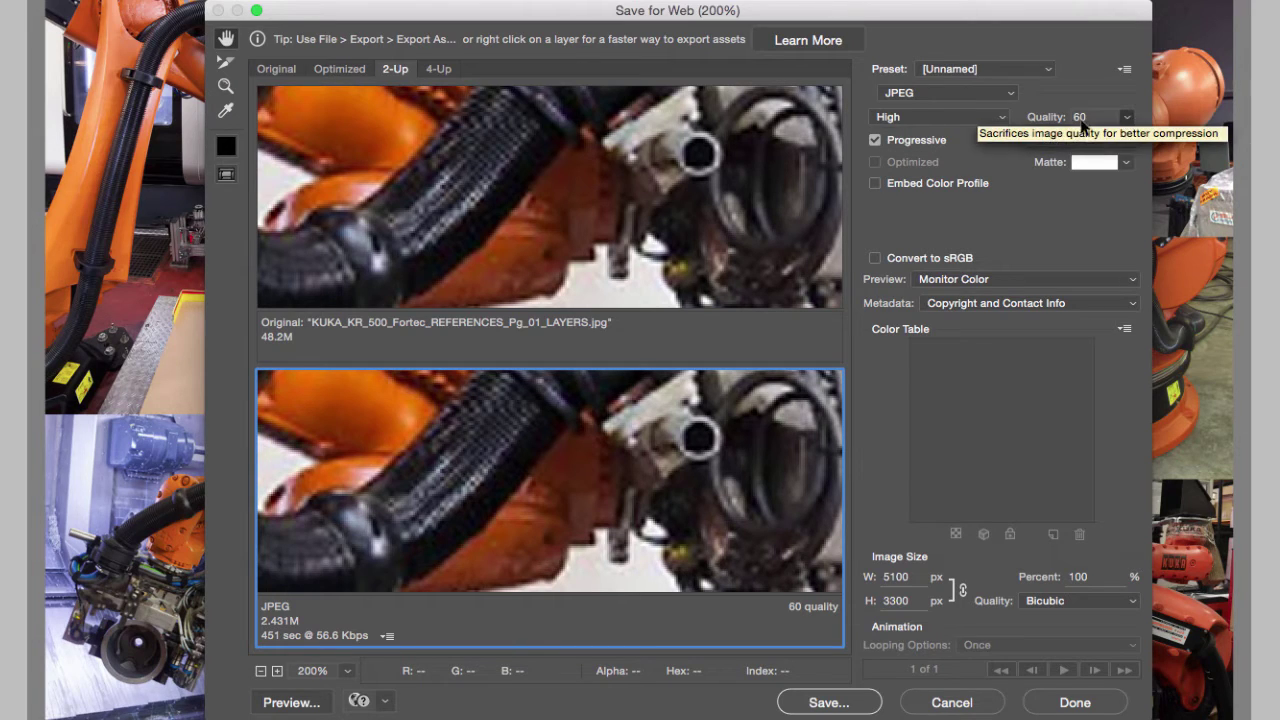
{"action": "left_click_drag", "start_coordinate": [1091, 140], "coordinate": [1066, 146]}
{"action": "type", "text": "30"}
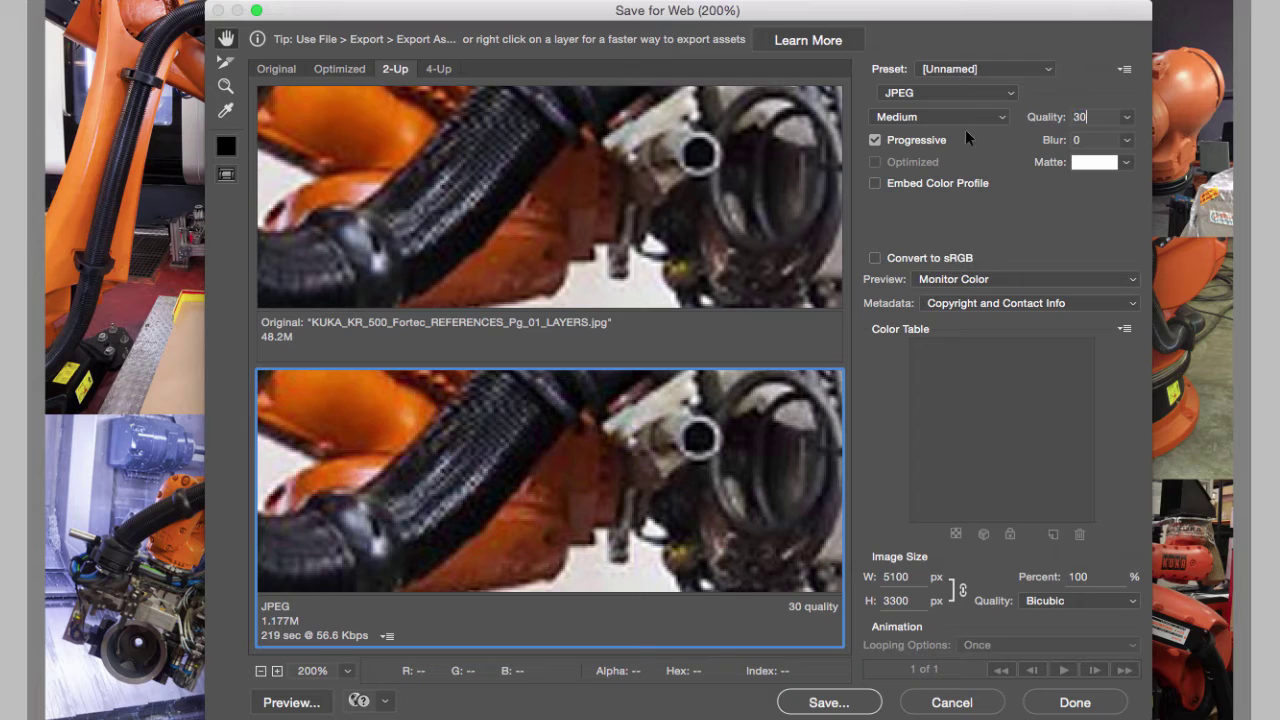
{"action": "left_click", "coordinate": [1004, 118]}
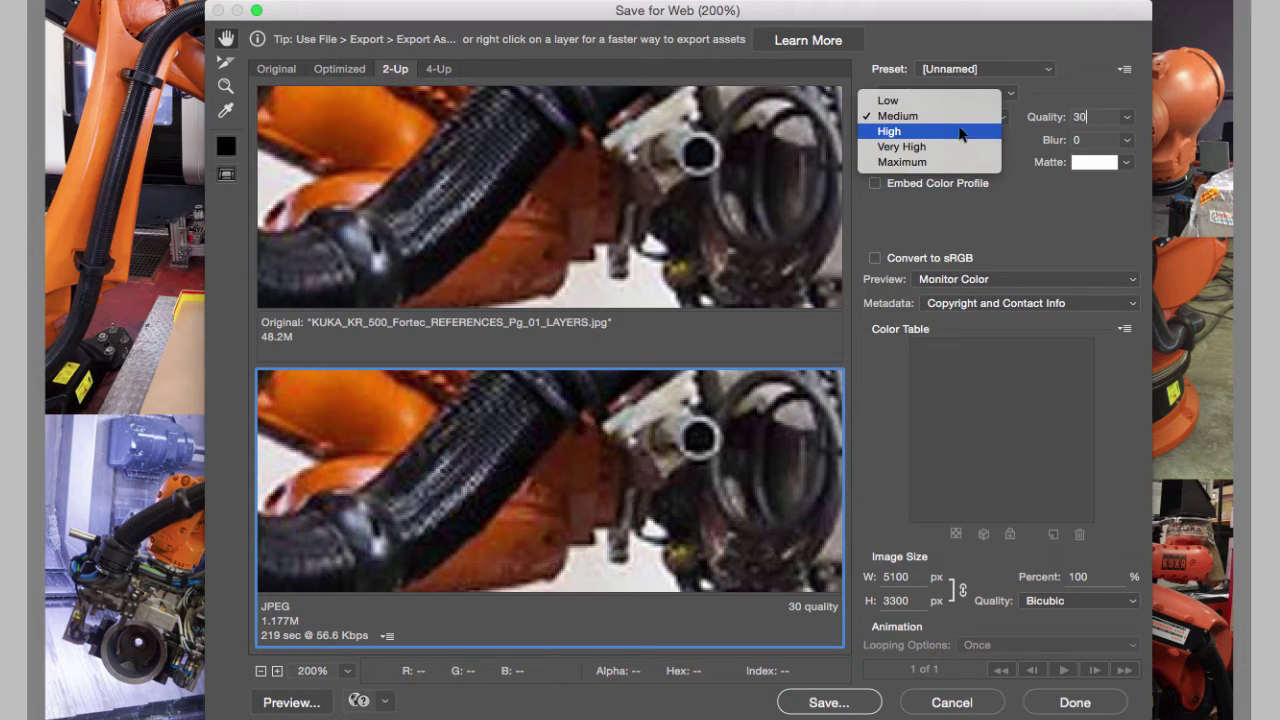
{"action": "left_click", "coordinate": [875, 117]}
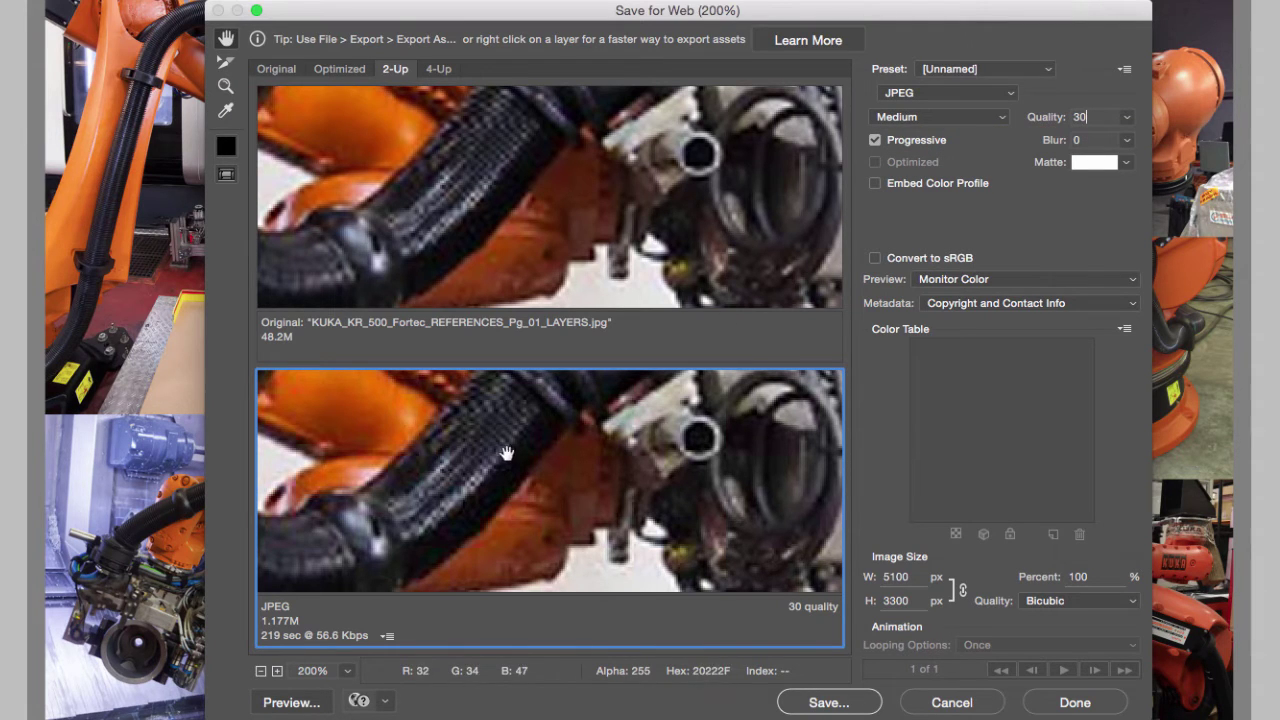
- Pan both 200% previews along the black cable and orange arm to compare artefacts
{"action": "left_click_drag", "start_coordinate": [515, 461], "coordinate": [790, 458]}
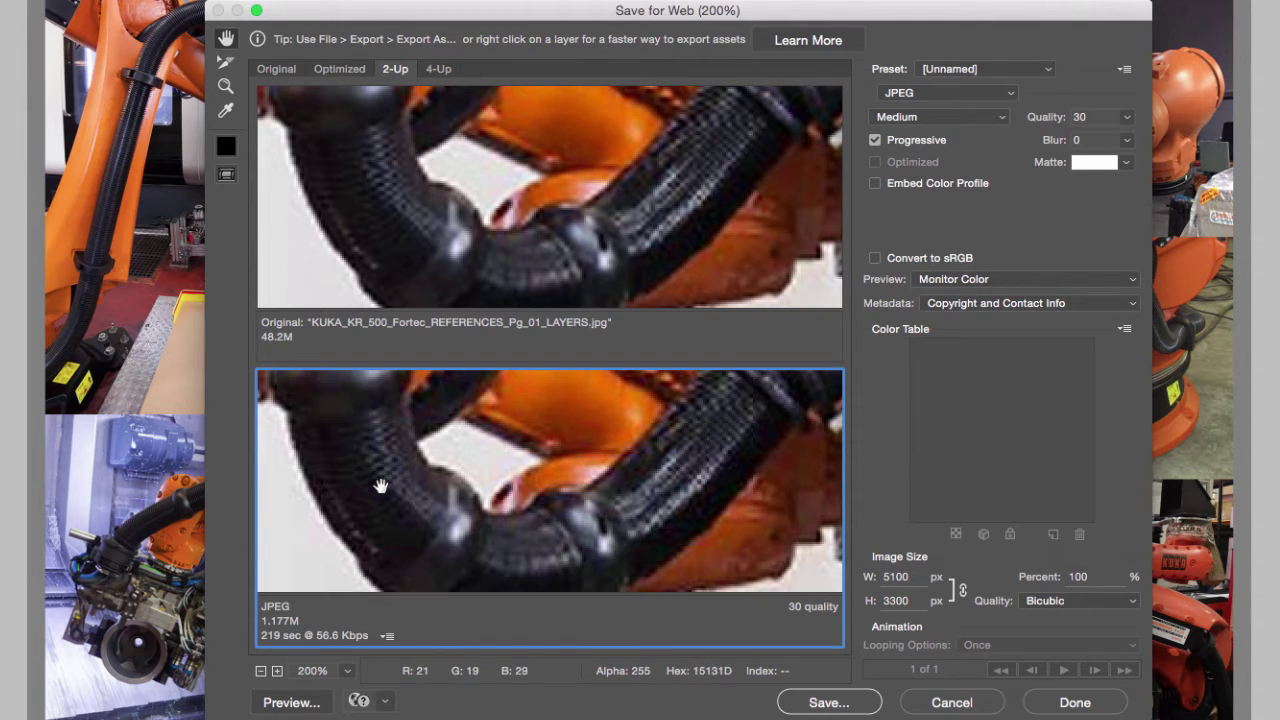
{"action": "left_click_drag", "start_coordinate": [380, 486], "coordinate": [612, 511]}
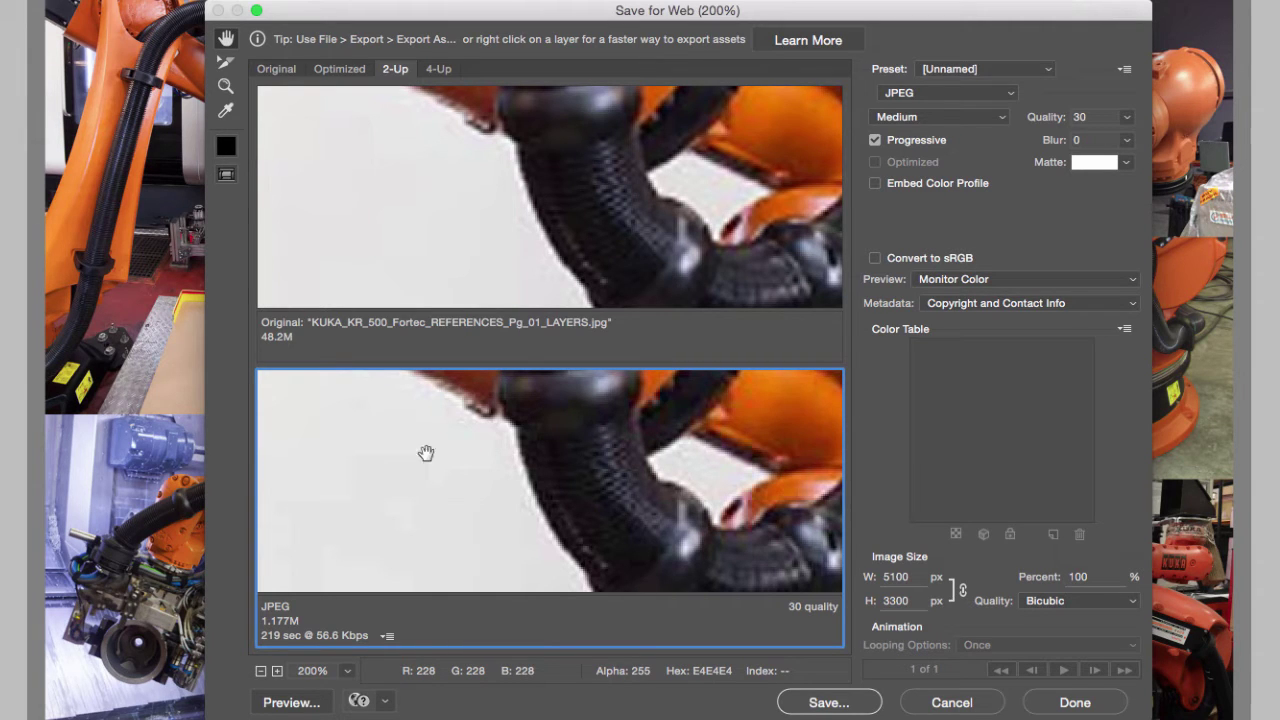
{"action": "left_click_drag", "start_coordinate": [666, 131], "coordinate": [606, 269]}
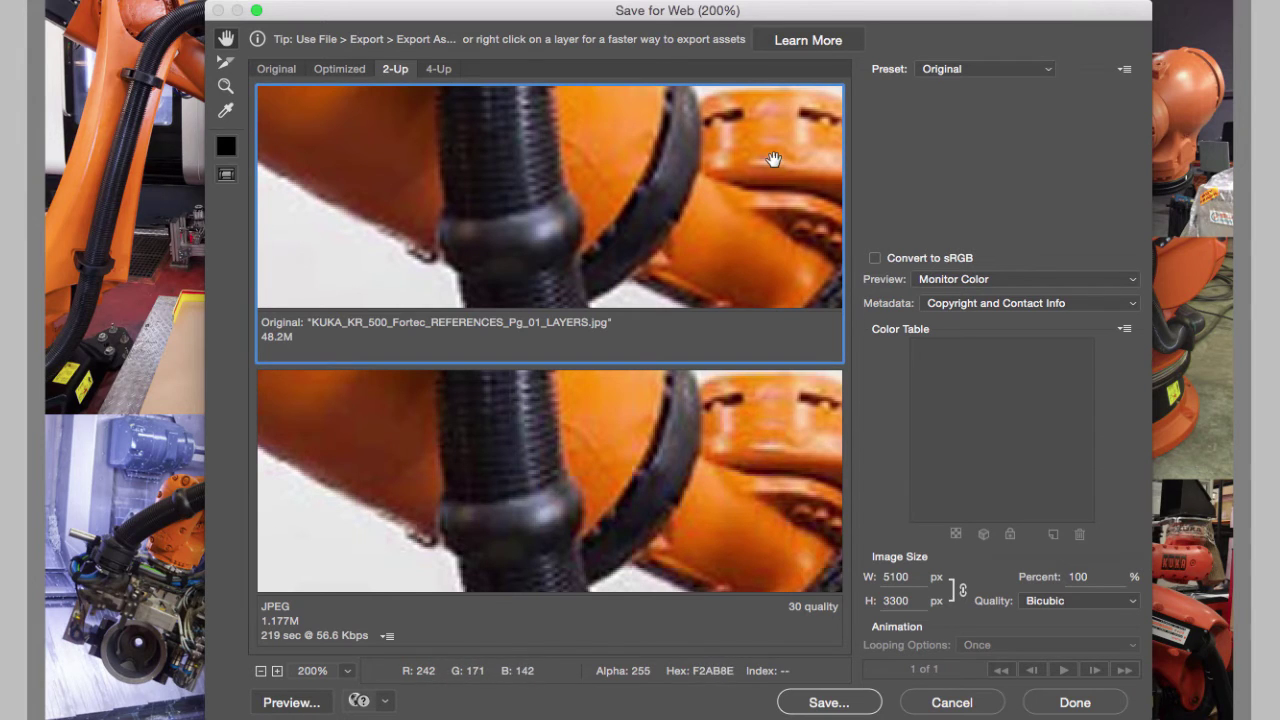
{"action": "left_click_drag", "start_coordinate": [775, 156], "coordinate": [750, 177]}
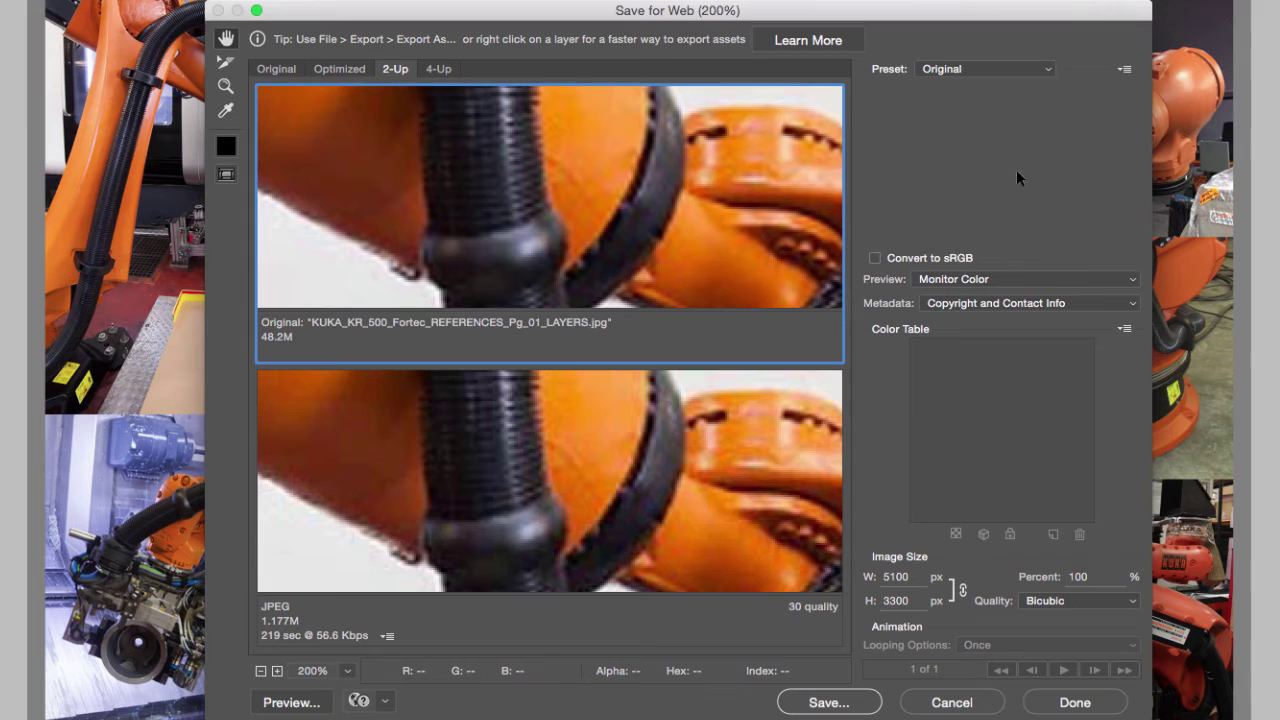
- Apply the saved Save_For_Web_Quality_80 preset from the Preset list
{"action": "left_click", "coordinate": [1124, 70]}
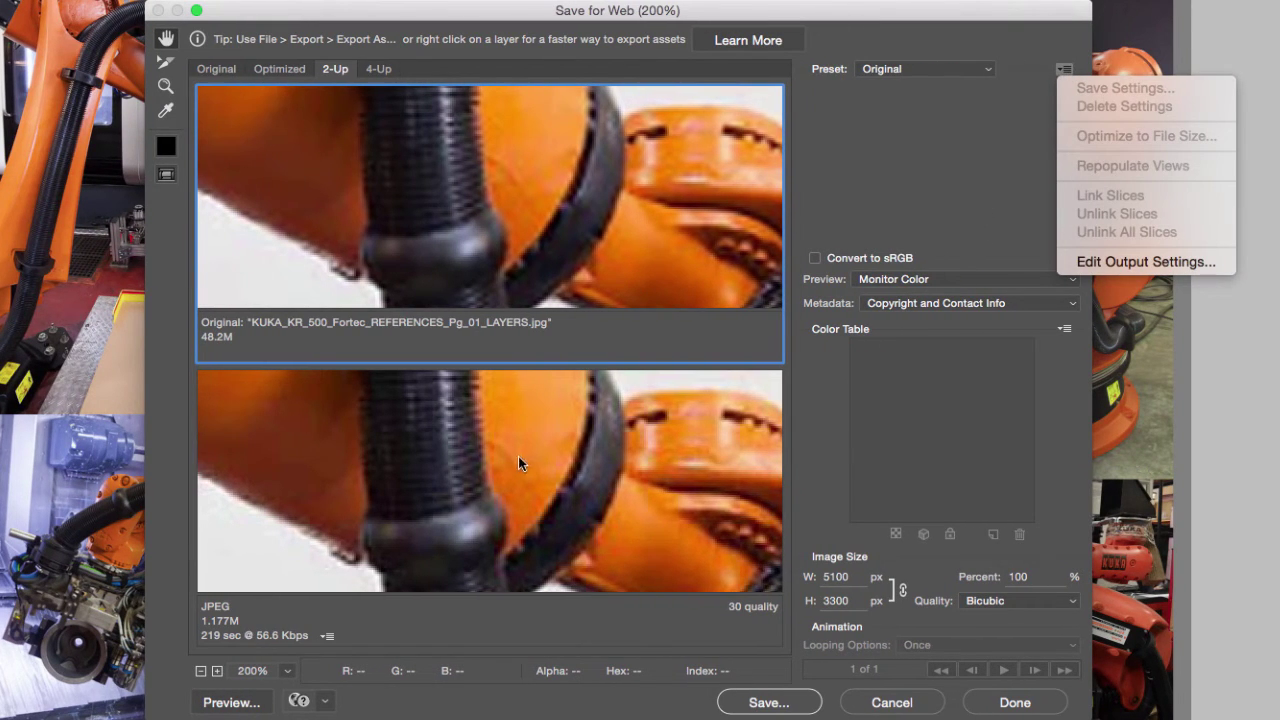
{"action": "left_click", "coordinate": [499, 485]}
{"action": "left_click", "coordinate": [500, 485]}
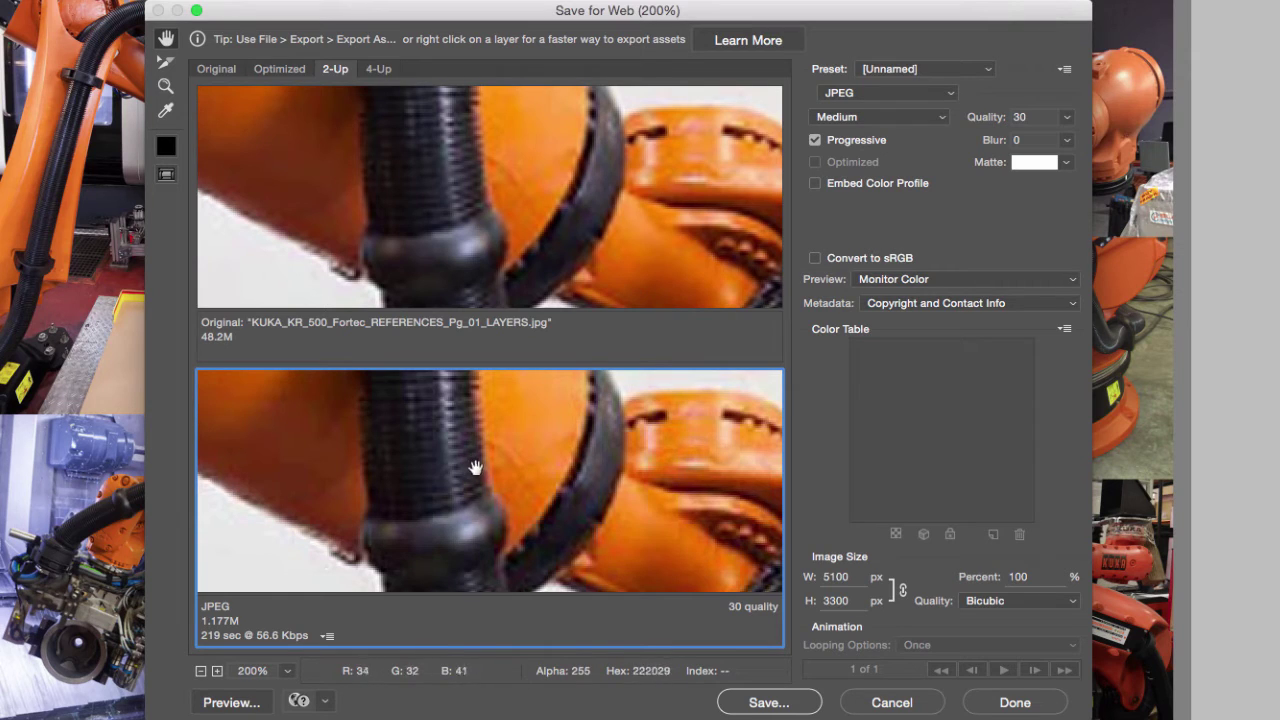
{"action": "left_click", "coordinate": [1064, 69]}
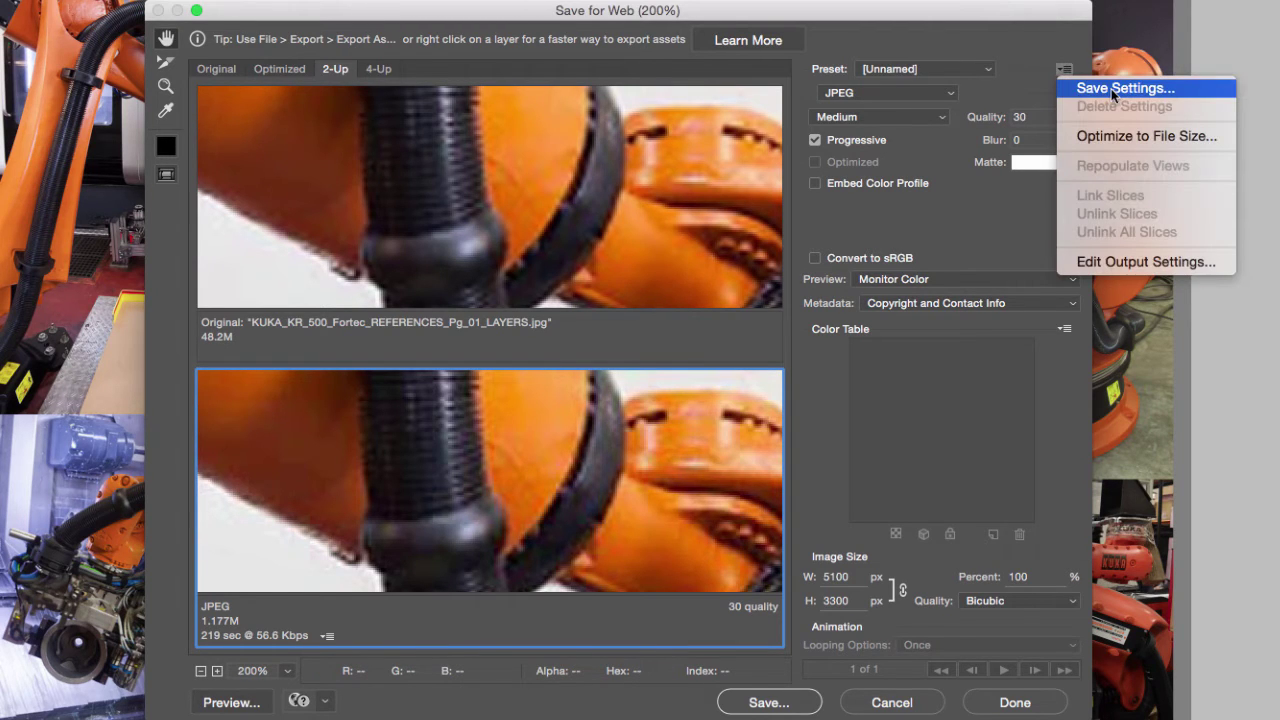
{"action": "left_click", "coordinate": [1113, 87]}
{"action": "left_click", "coordinate": [925, 88]}
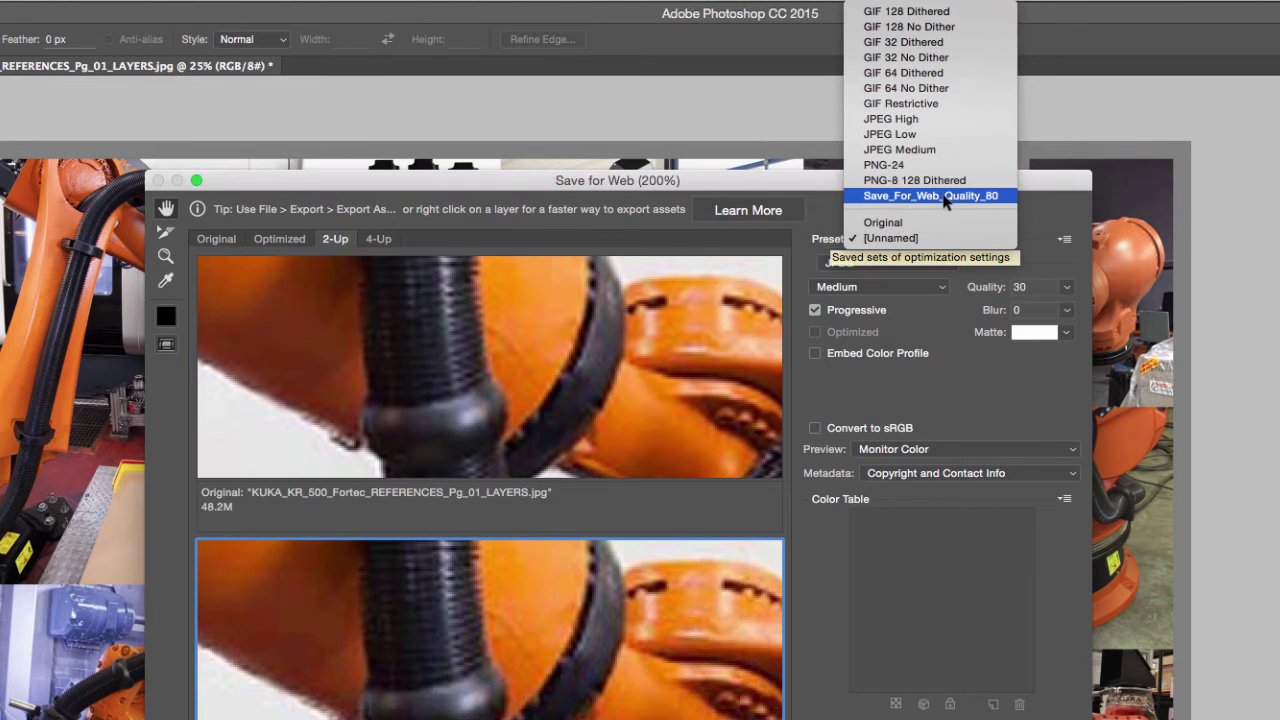
{"action": "left_click", "coordinate": [945, 196]}
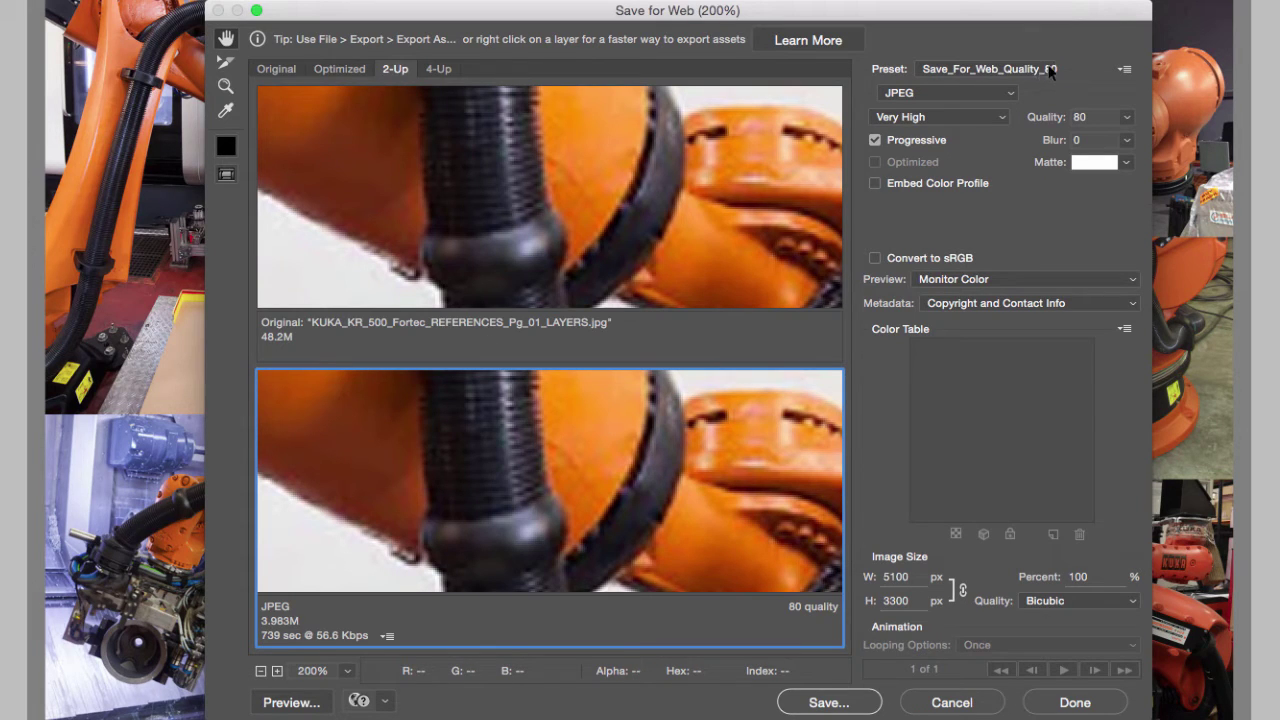
- Set compression back to Medium, quality 30, and pan previews over the cable and orange arm
{"action": "left_click", "coordinate": [990, 119]}
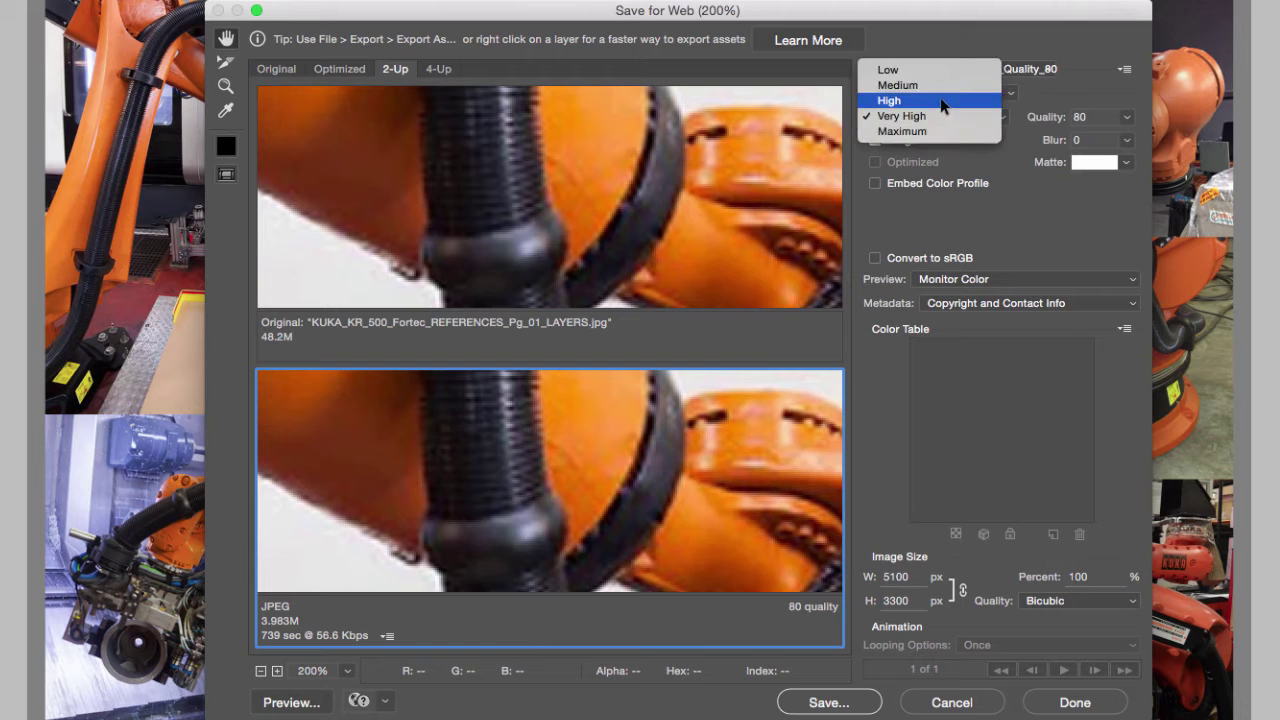
{"action": "left_click", "coordinate": [941, 86]}
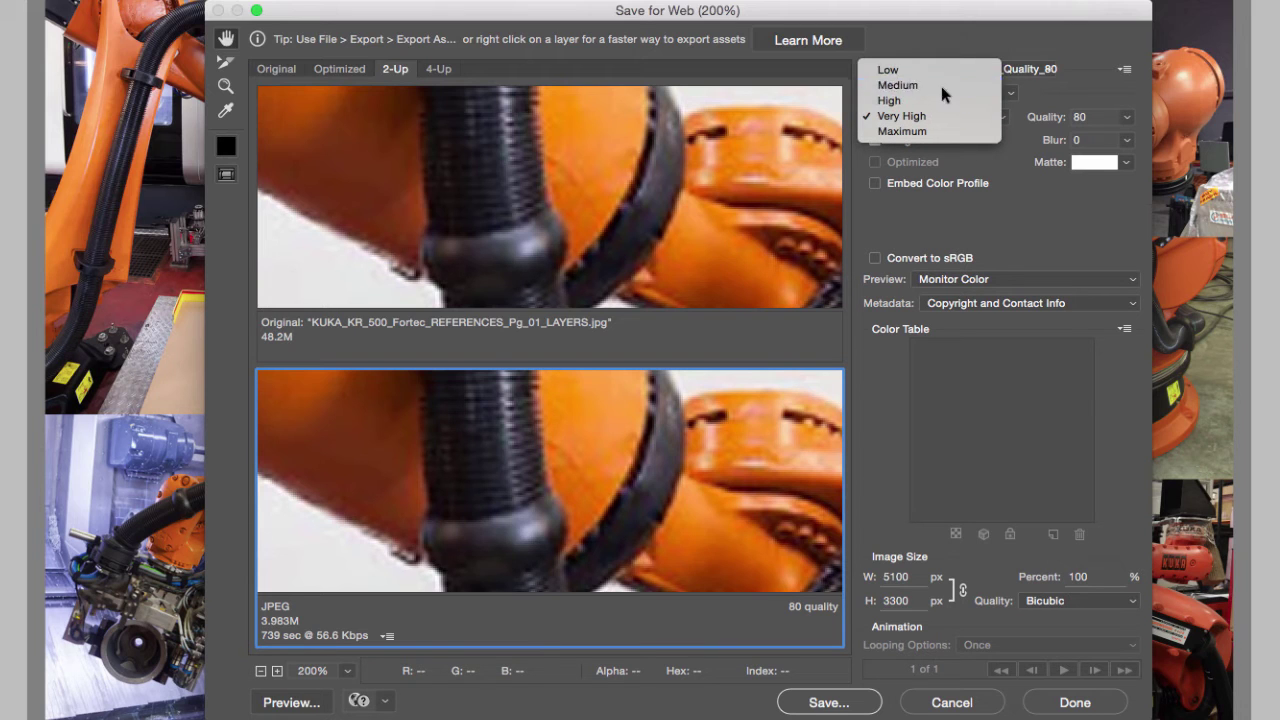
{"action": "left_click_drag", "start_coordinate": [714, 477], "coordinate": [451, 489]}
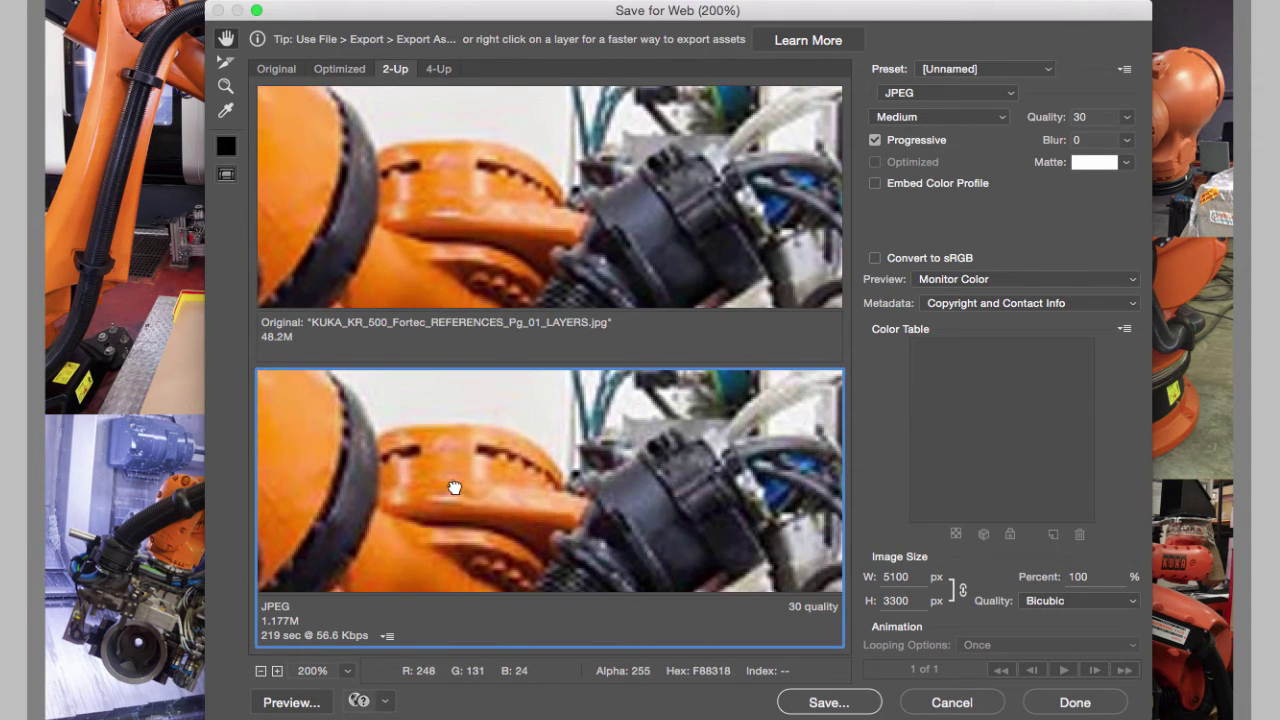
{"action": "left_click_drag", "start_coordinate": [551, 452], "coordinate": [631, 447]}
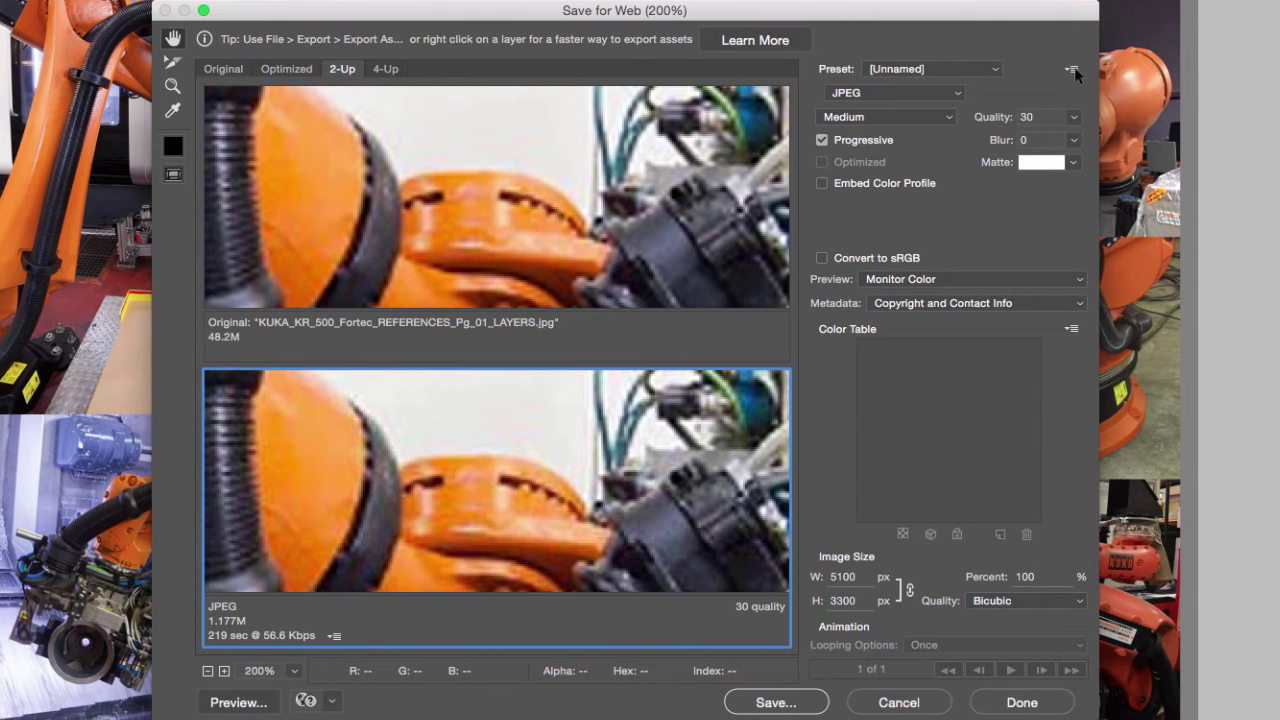
- Save the Medium 30 settings as preset Save_For_Web_Quality_Medium_30 and select it from the Preset list
{"action": "left_click", "coordinate": [1071, 69]}
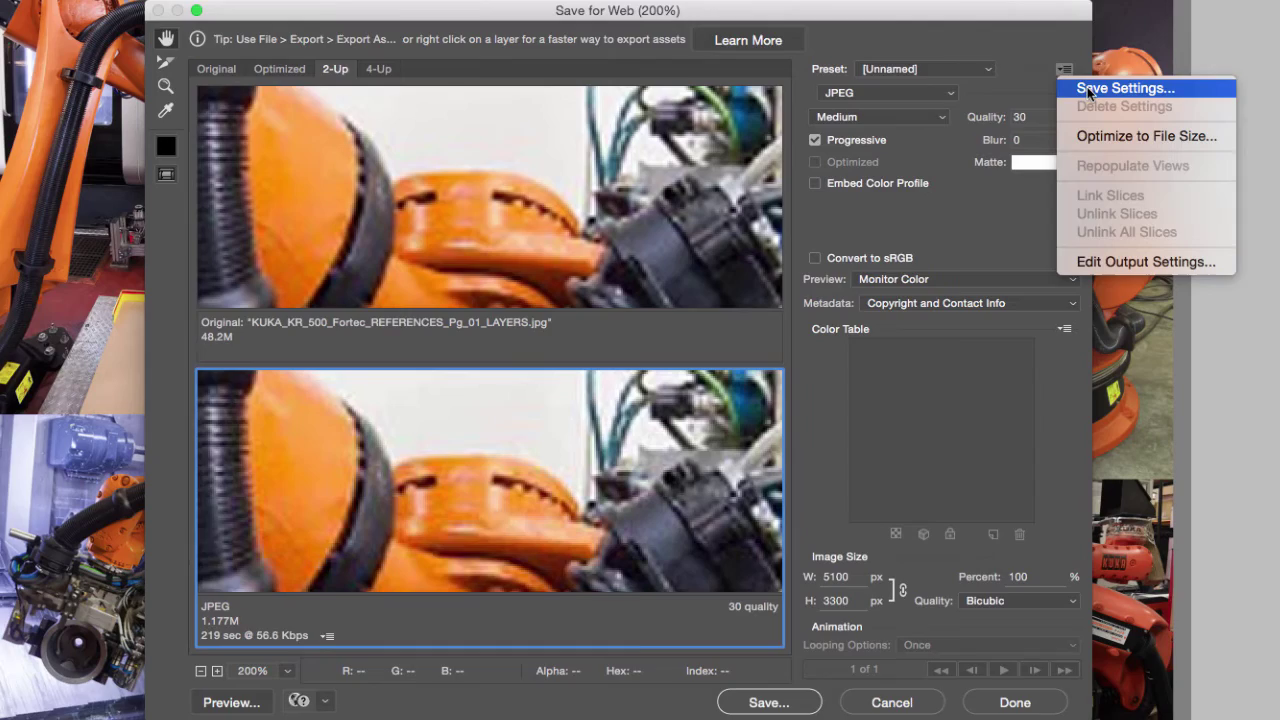
{"action": "left_click", "coordinate": [1086, 86]}
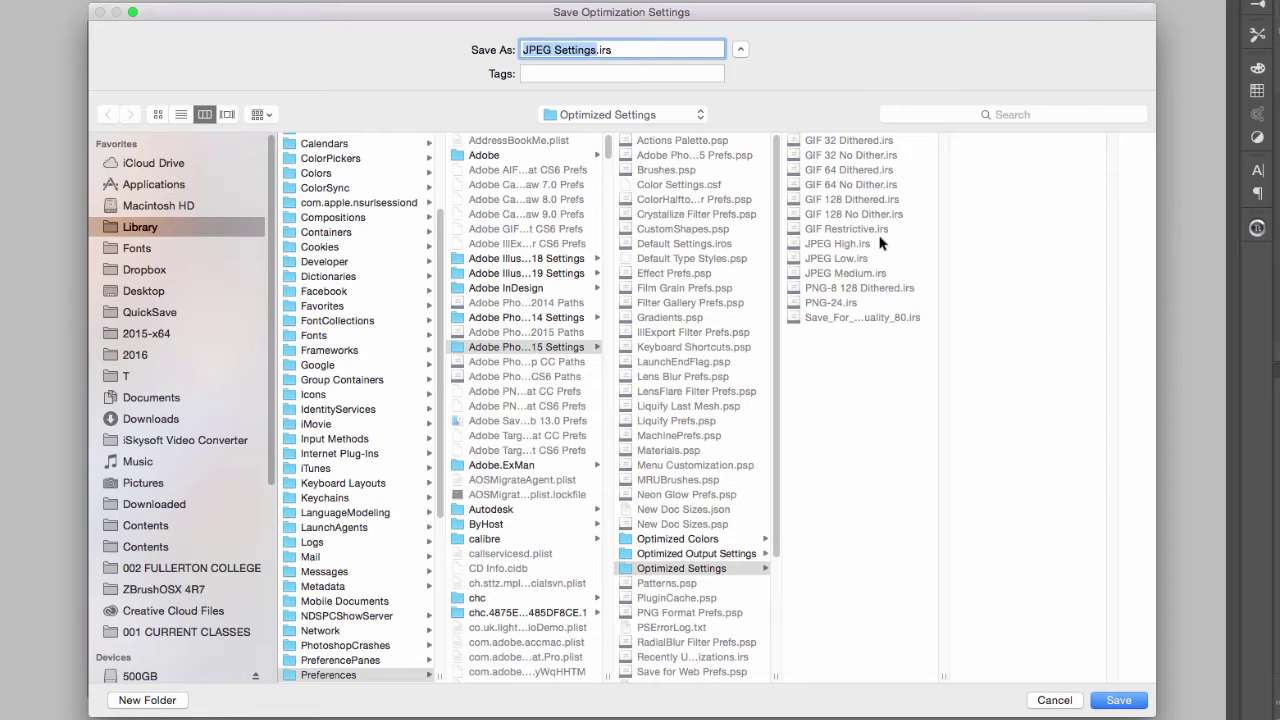
{"action": "left_click", "coordinate": [860, 317]}
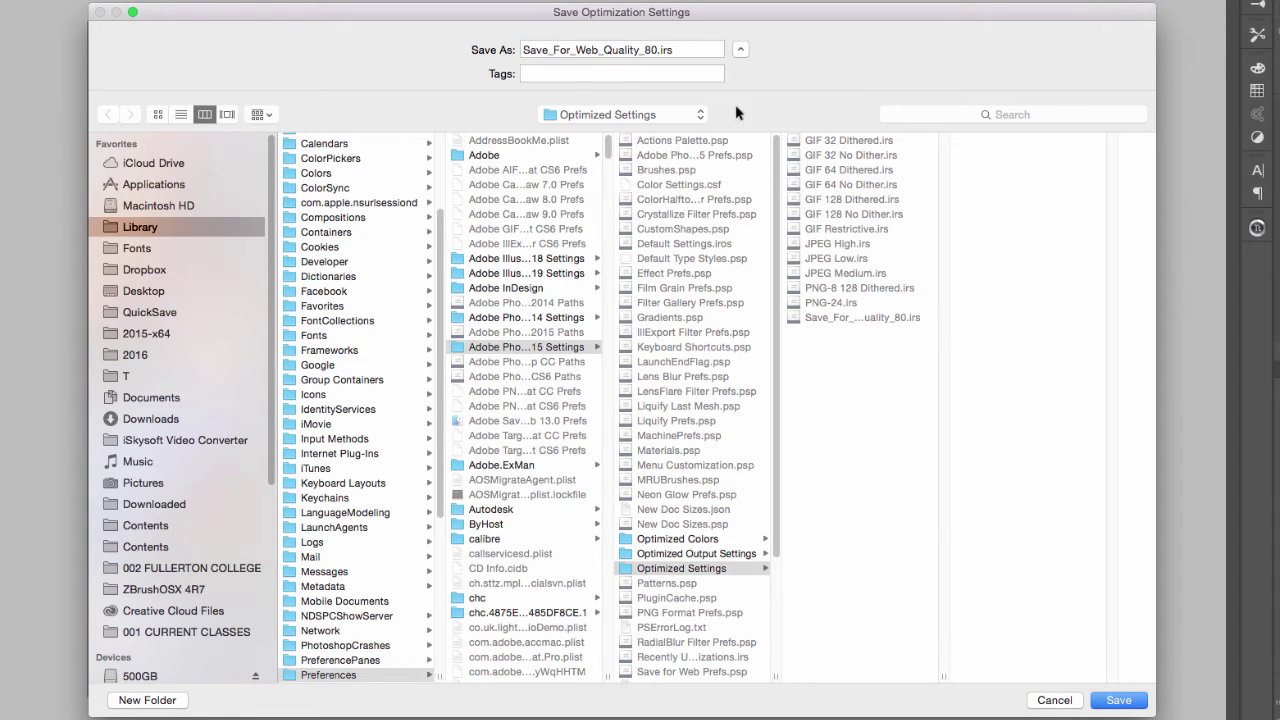
{"action": "left_click", "coordinate": [647, 50]}
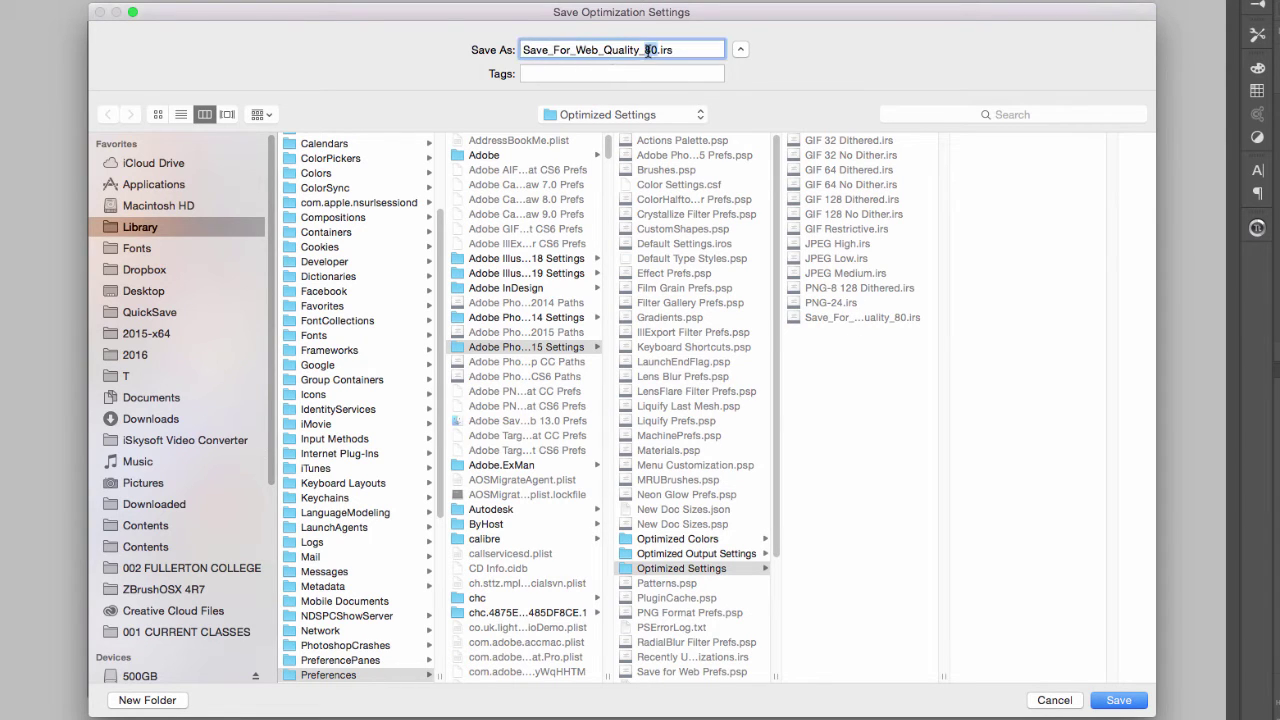
{"action": "key", "text": "BackSpace"}
{"action": "key", "text": "BackSpace"}
{"action": "type", "text": "M"}
{"action": "key", "text": "Return"}
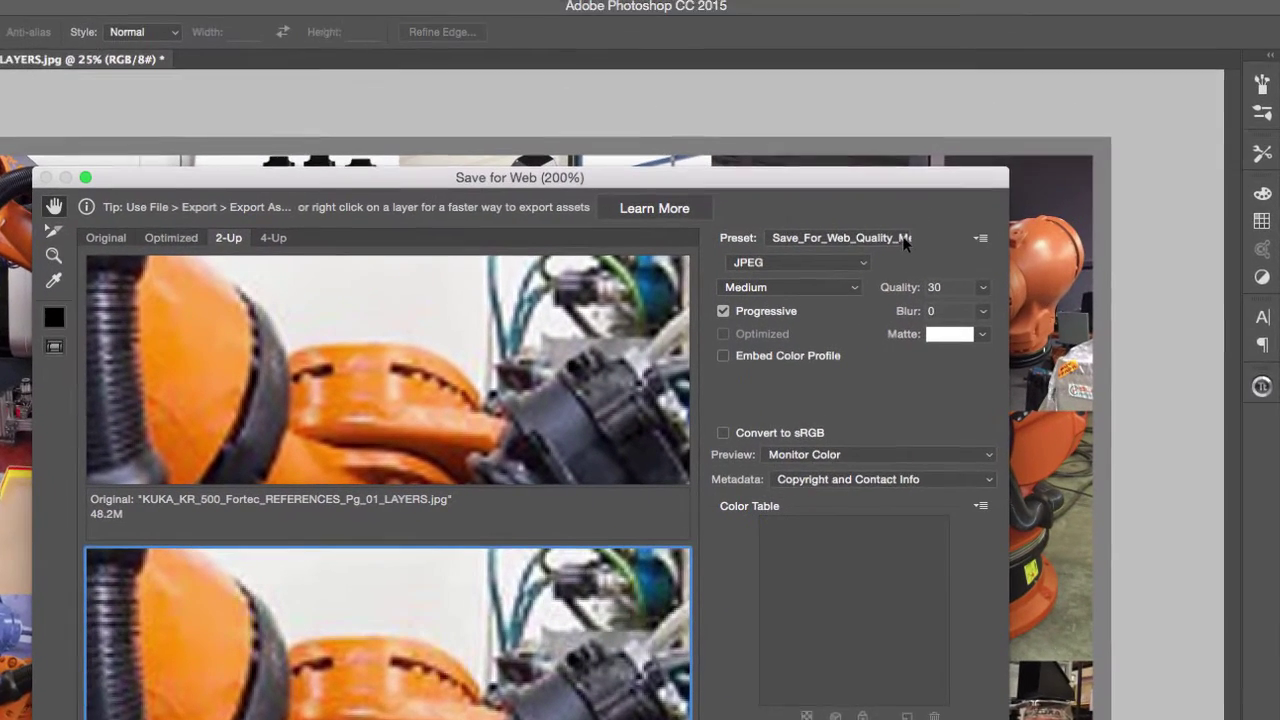
{"action": "left_click", "coordinate": [930, 104]}
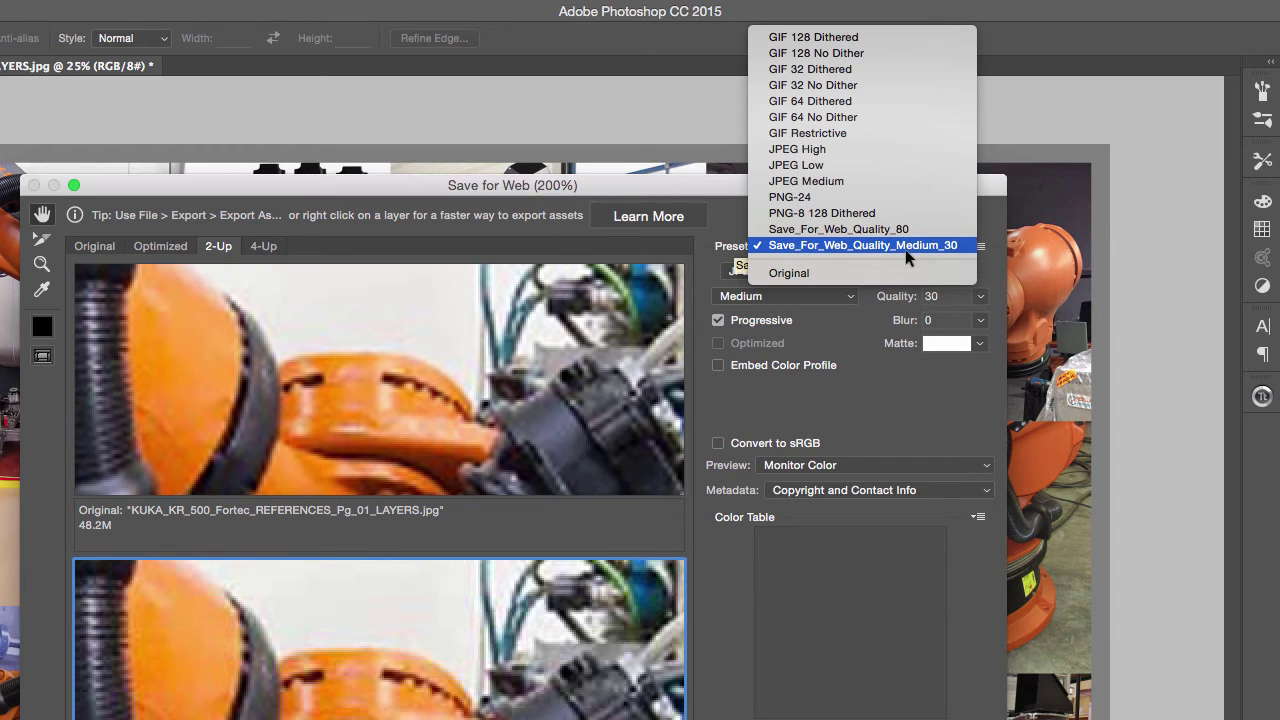
{"action": "left_click", "coordinate": [945, 245]}
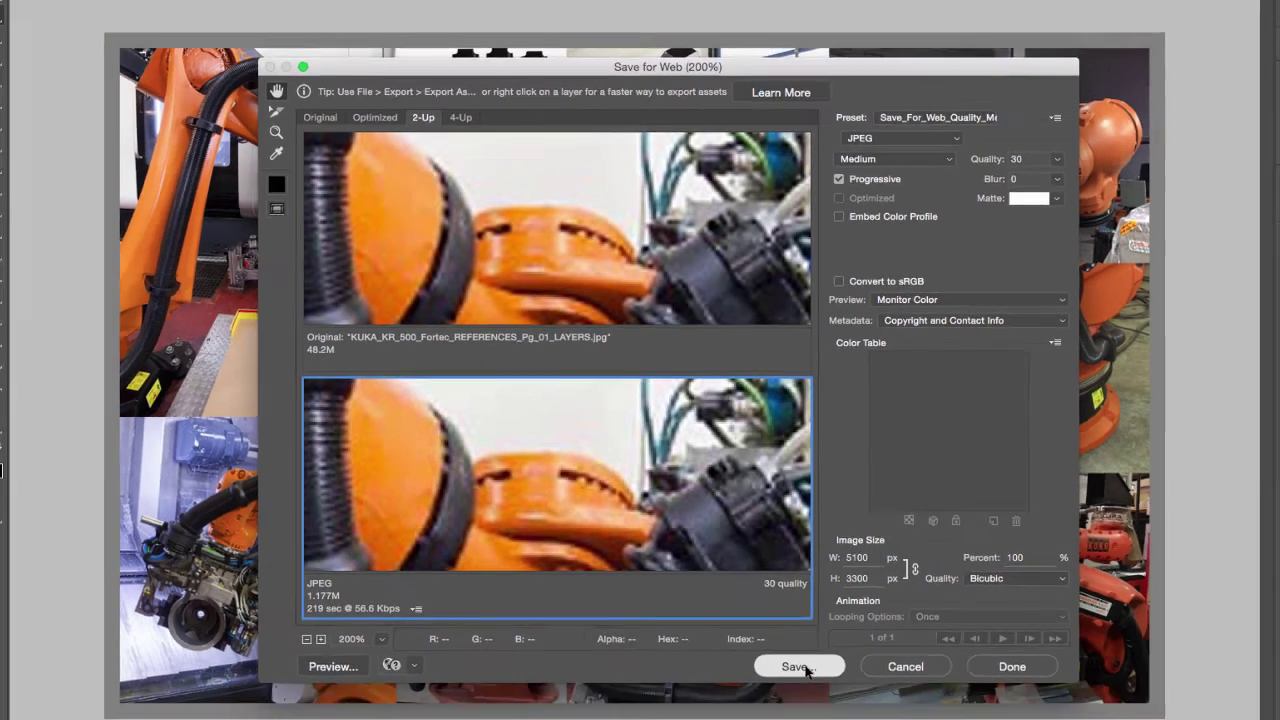
- Save the JPEG to the Desktop as KUKA_KR_500_Fortec_REFERENCES_Pg_01.jpg, removing _LAYERS from the name
{"action": "left_click", "coordinate": [829, 703]}
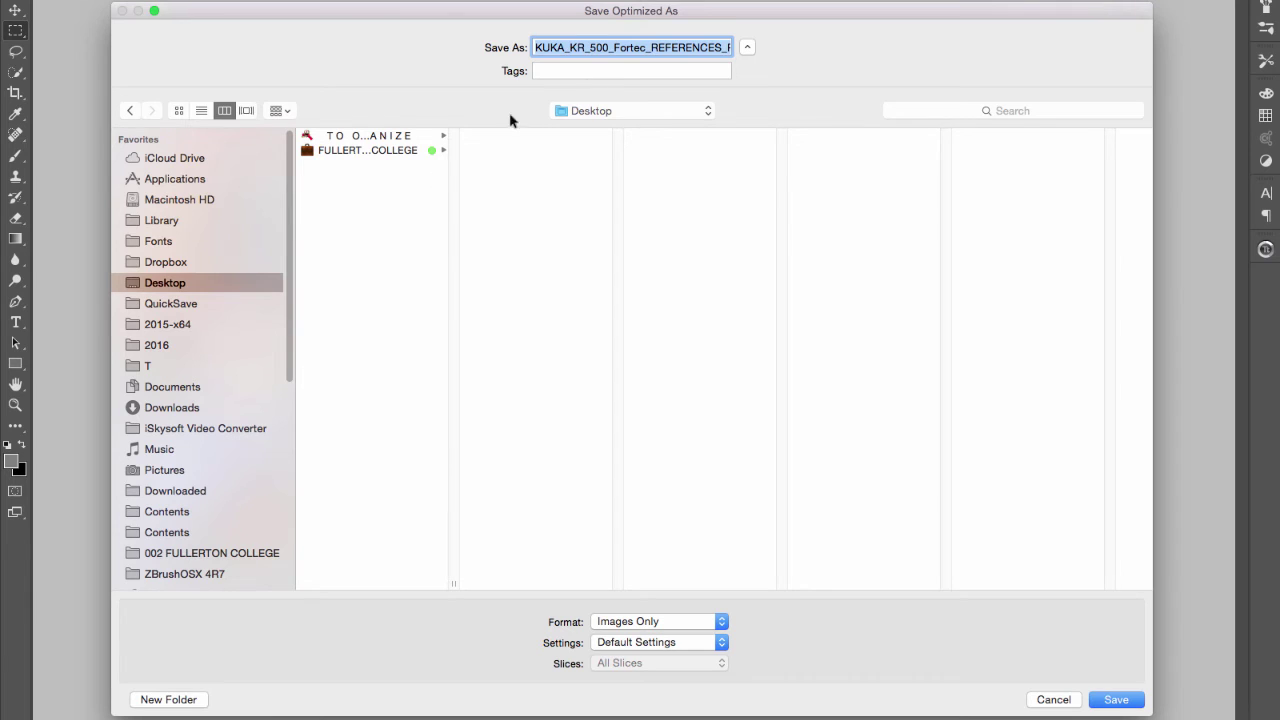
{"action": "left_click_drag", "start_coordinate": [557, 47], "coordinate": [747, 45]}
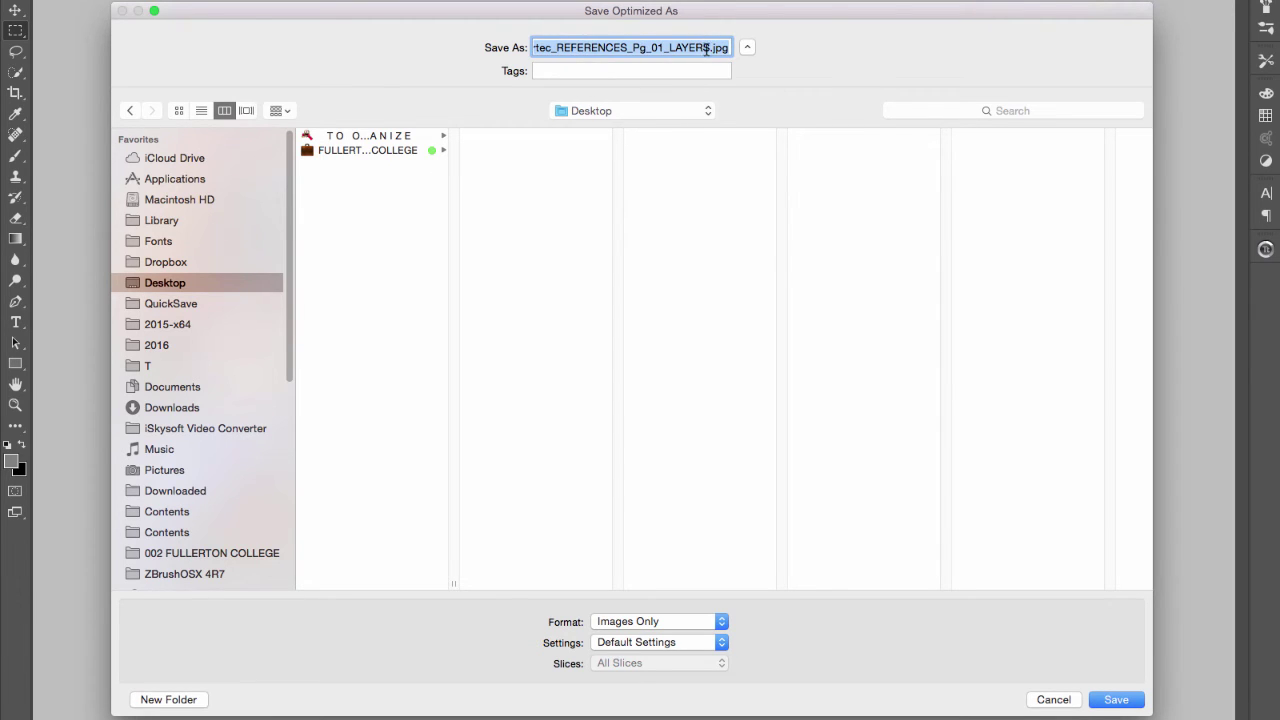
{"action": "left_click", "coordinate": [708, 47]}
{"action": "key", "text": "BackSpace"}
{"action": "key", "text": "BackSpace"}
{"action": "key", "text": "BackSpace"}
{"action": "key", "text": "BackSpace"}
{"action": "key", "text": "BackSpace"}
{"action": "key", "text": "BackSpace"}
{"action": "key", "text": "BackSpace"}
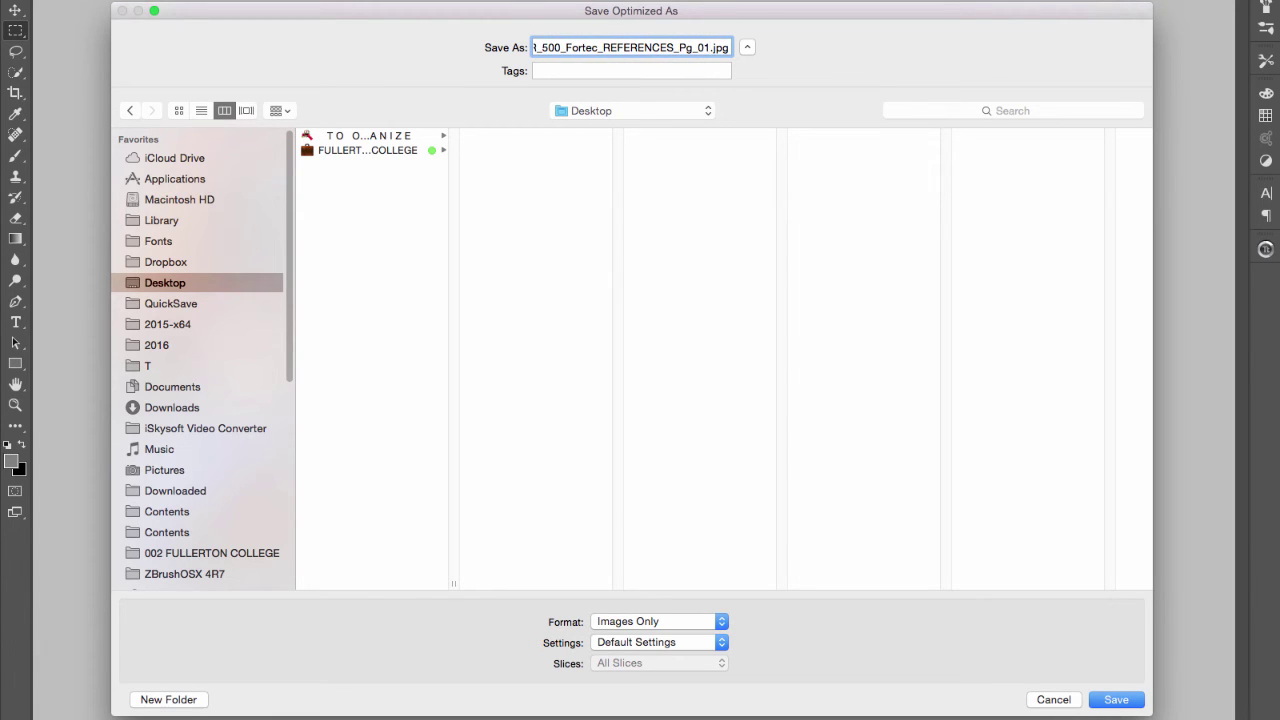
{"action": "left_click", "coordinate": [1117, 699]}
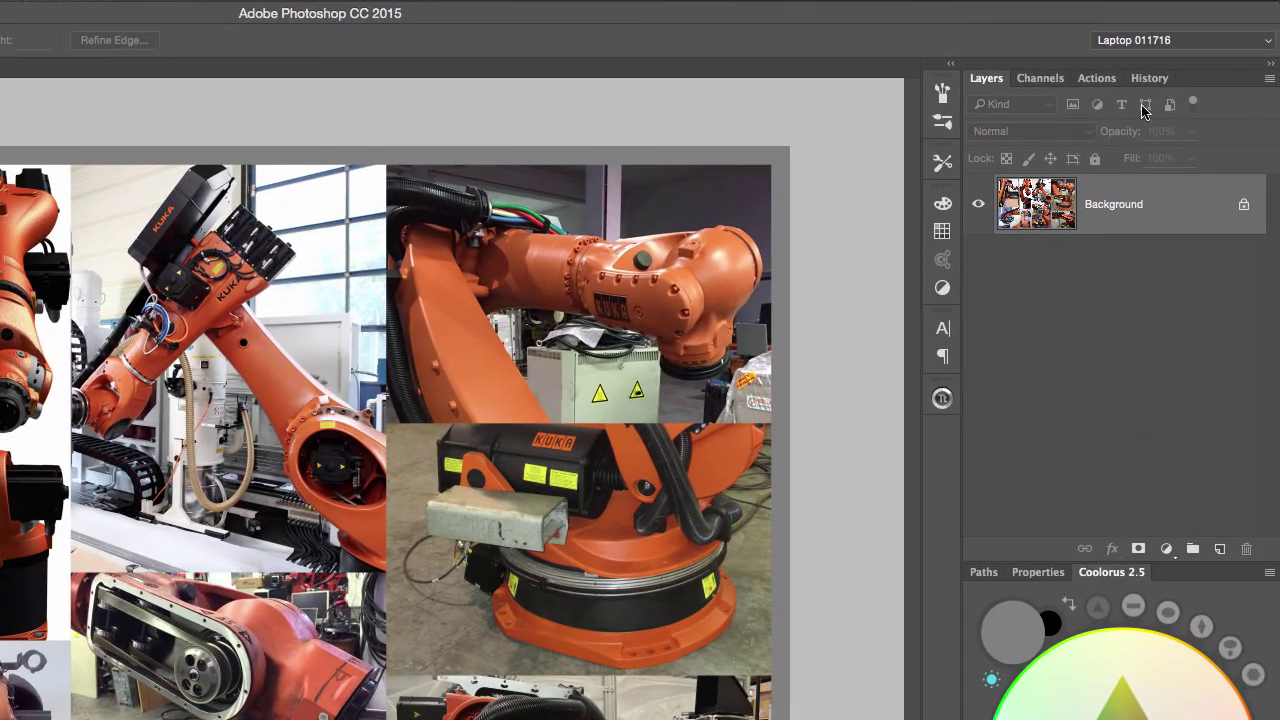
- Revert History to the Delete Layer (Save) step before Flatten Image, then return to Layers
{"action": "left_click", "coordinate": [1149, 82]}
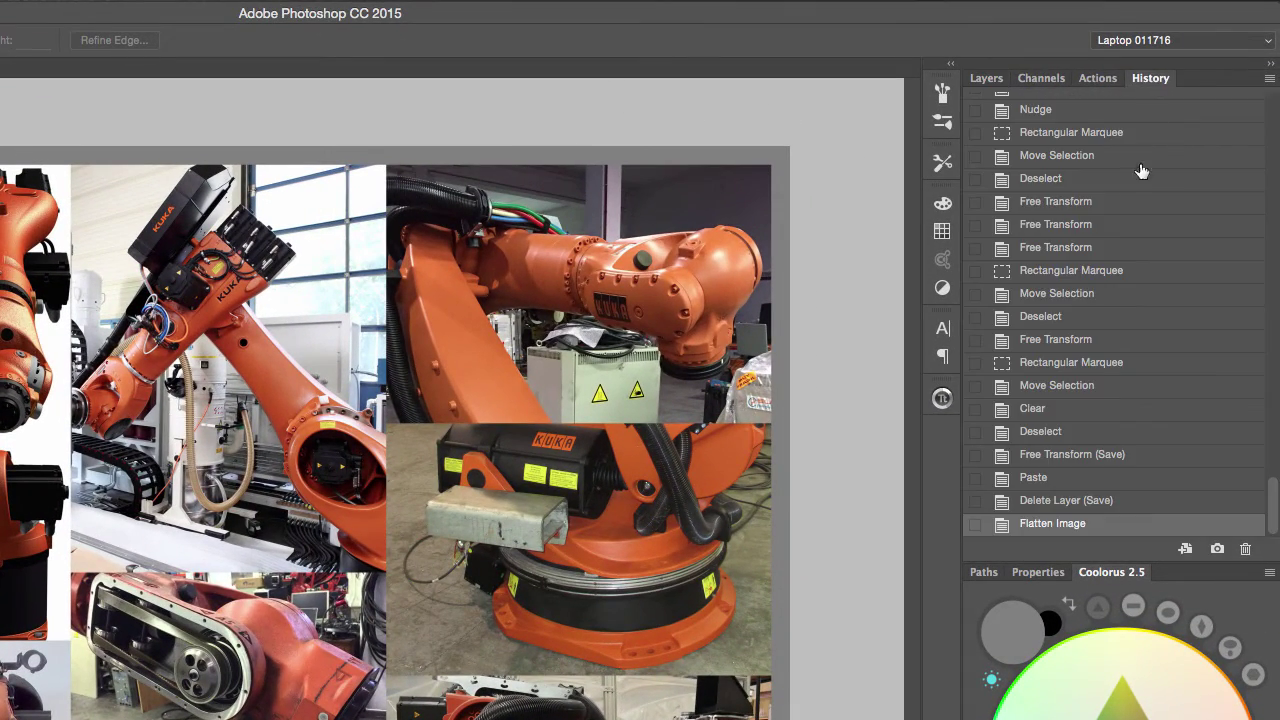
{"action": "left_click", "coordinate": [1075, 503]}
{"action": "left_click", "coordinate": [988, 80]}
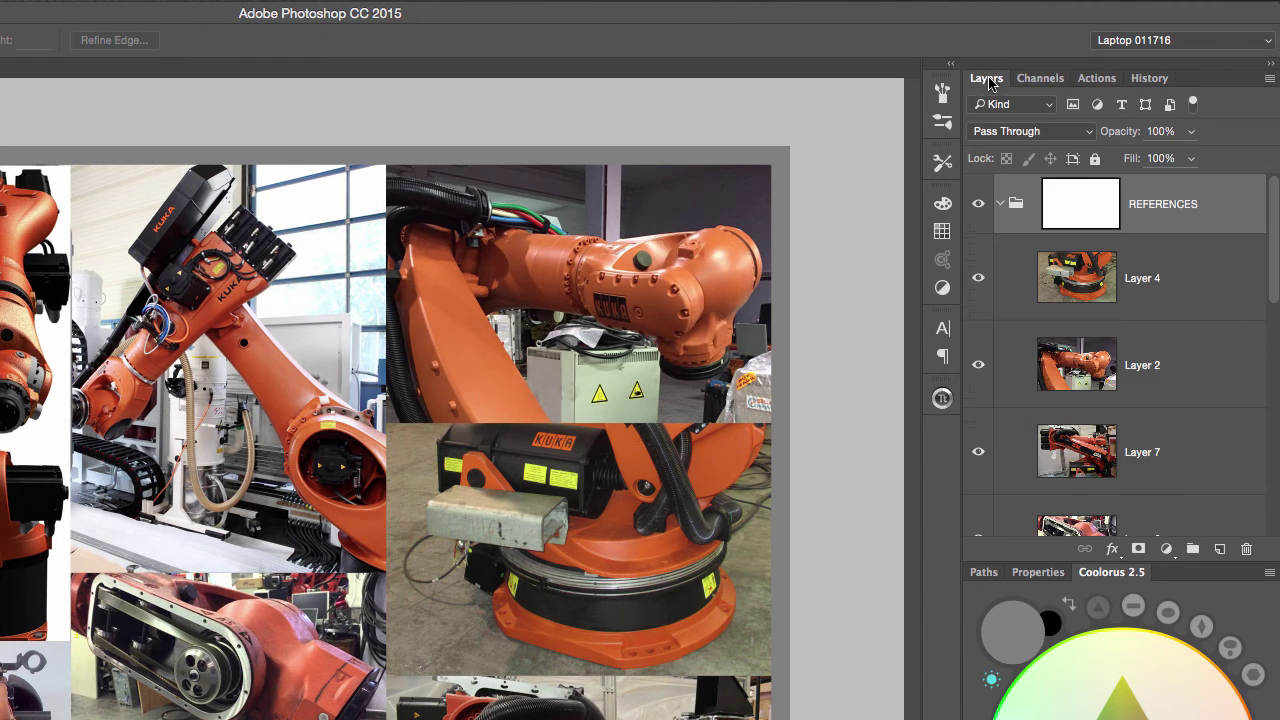
{"action": "left_click_drag", "start_coordinate": [1273, 280], "coordinate": [1255, 556]}
{"action": "scroll", "coordinate": [1255, 556], "scroll_direction": "up", "scroll_amount": 5}
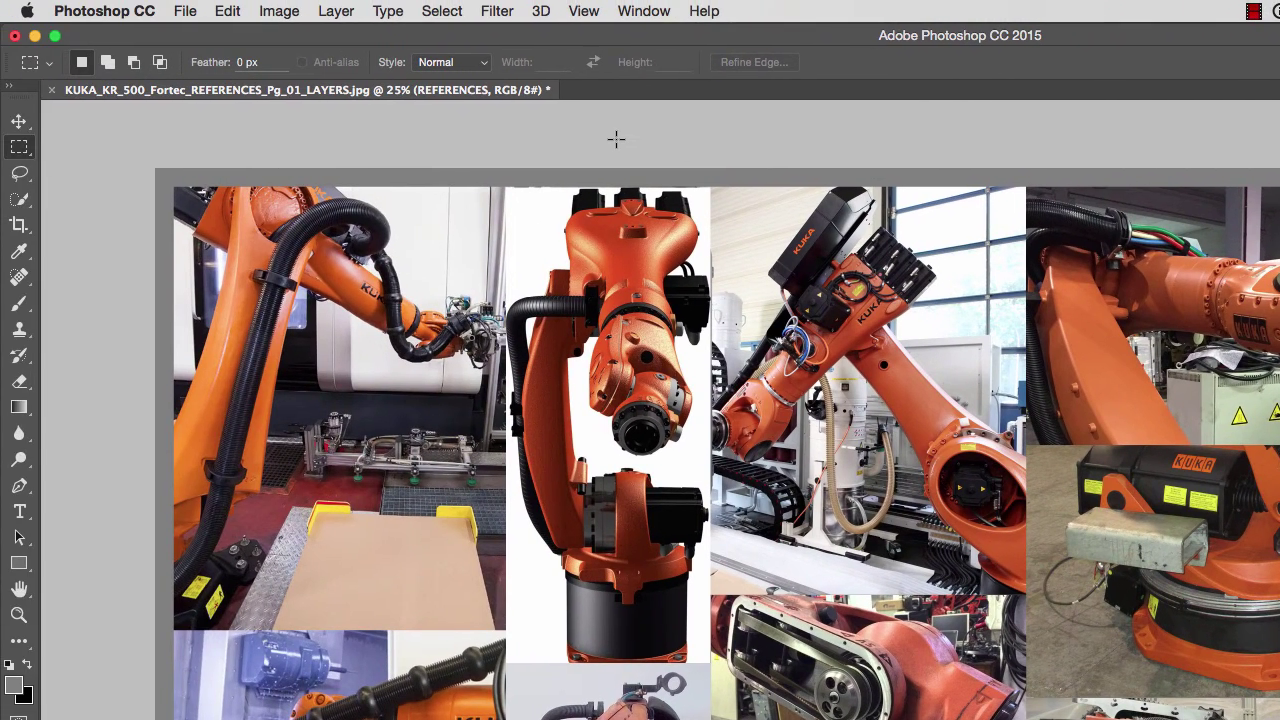
- Save the layered KUKA_KR_500_Fortec_REFERENCES_Pg_01_LAYERS collage with File > Save
{"action": "left_click", "coordinate": [185, 11]}
{"action": "left_click", "coordinate": [219, 200]}
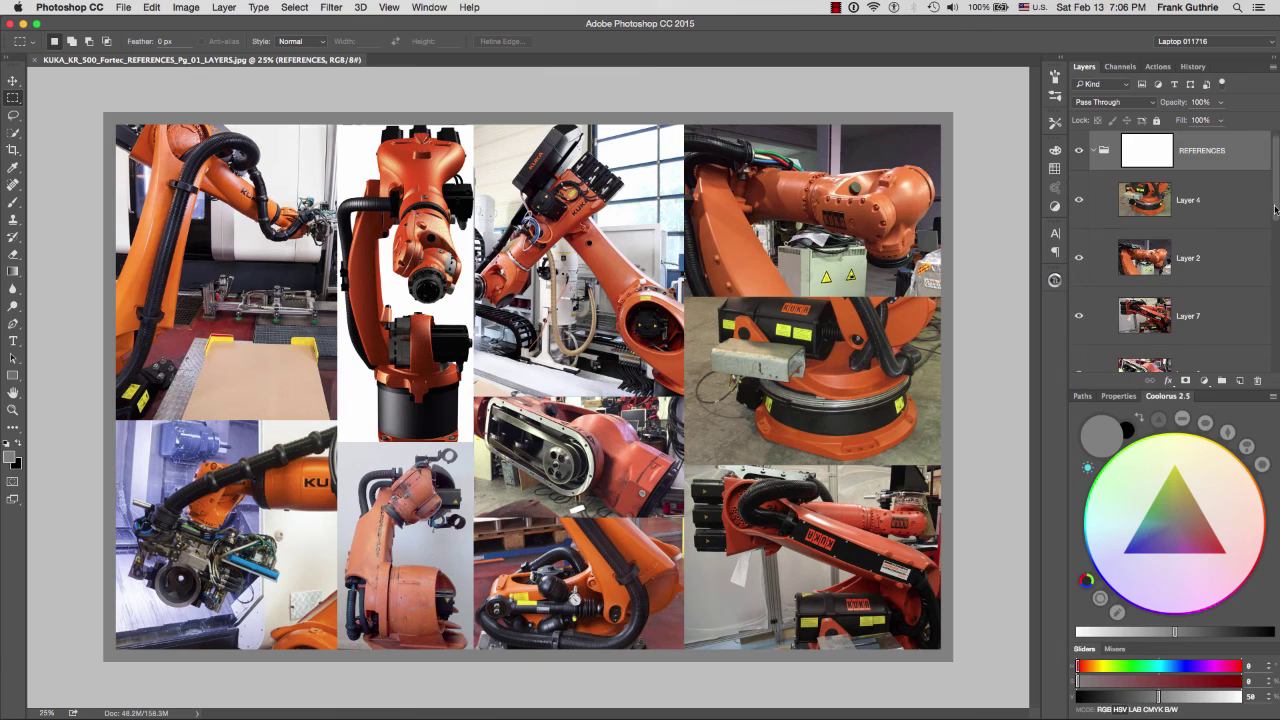
{"action": "scroll", "coordinate": [1275, 208], "scroll_direction": "down", "scroll_amount": 5}
{"action": "scroll", "coordinate": [1275, 208], "scroll_direction": "up", "scroll_amount": 5}
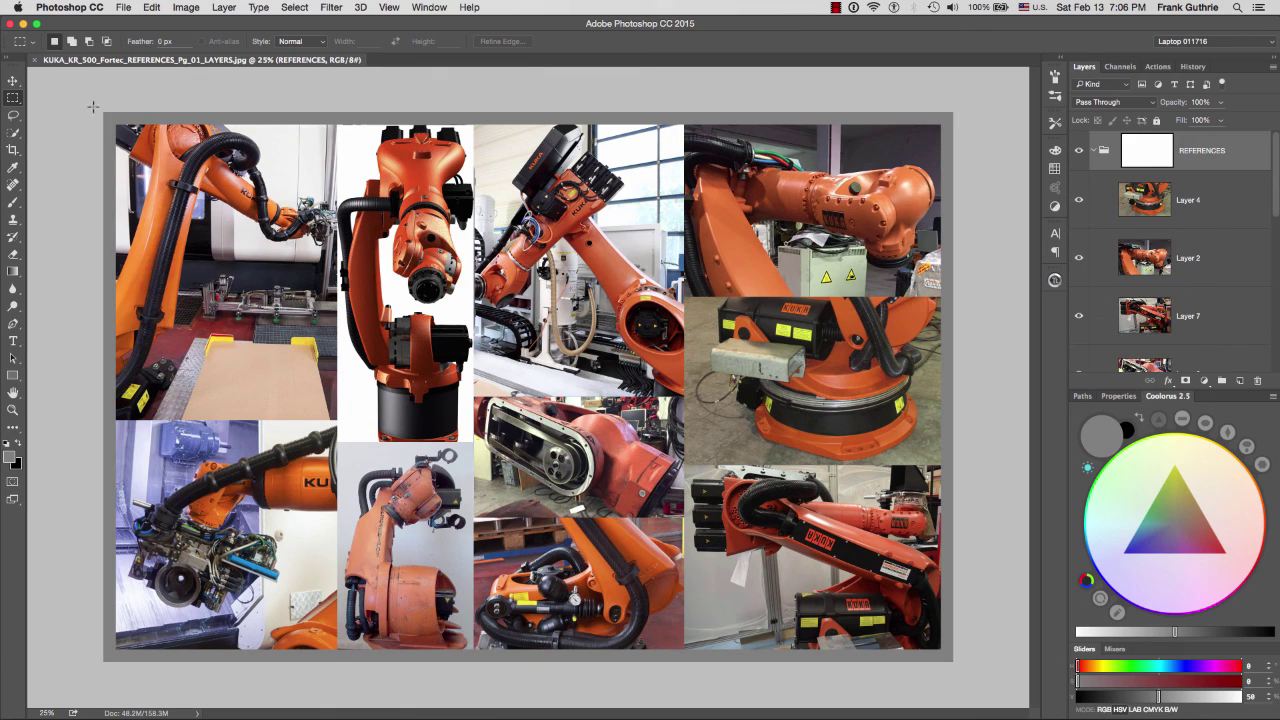